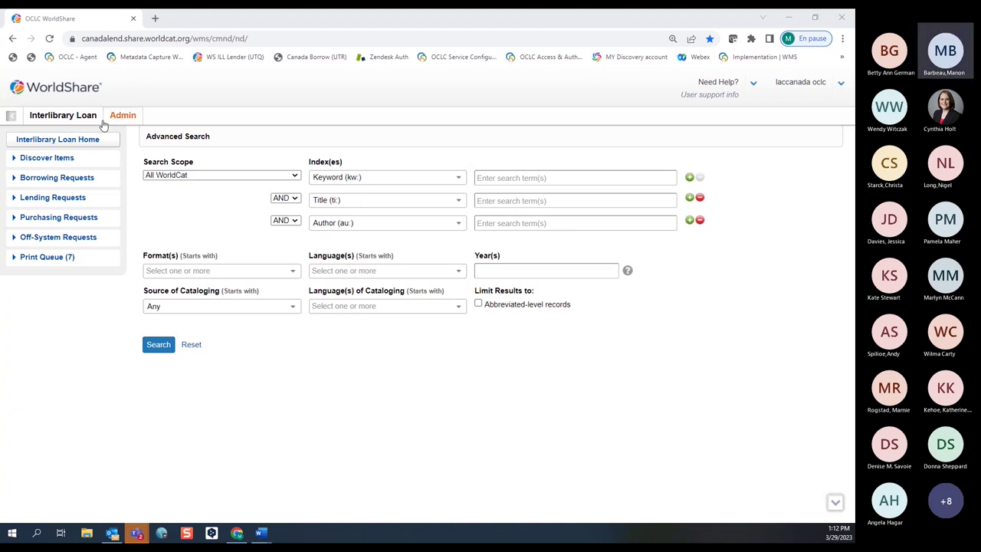
left_click(753, 84)
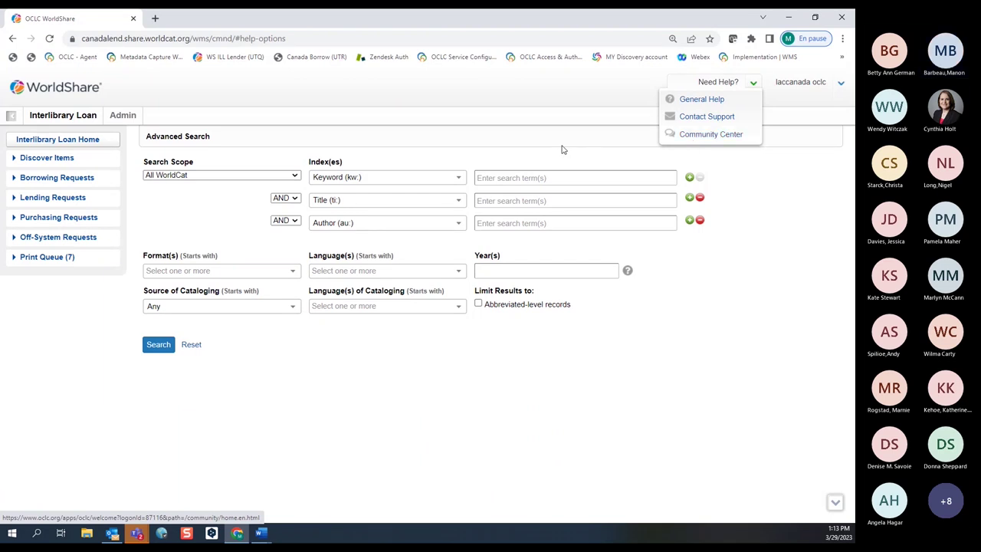
left_click(841, 83)
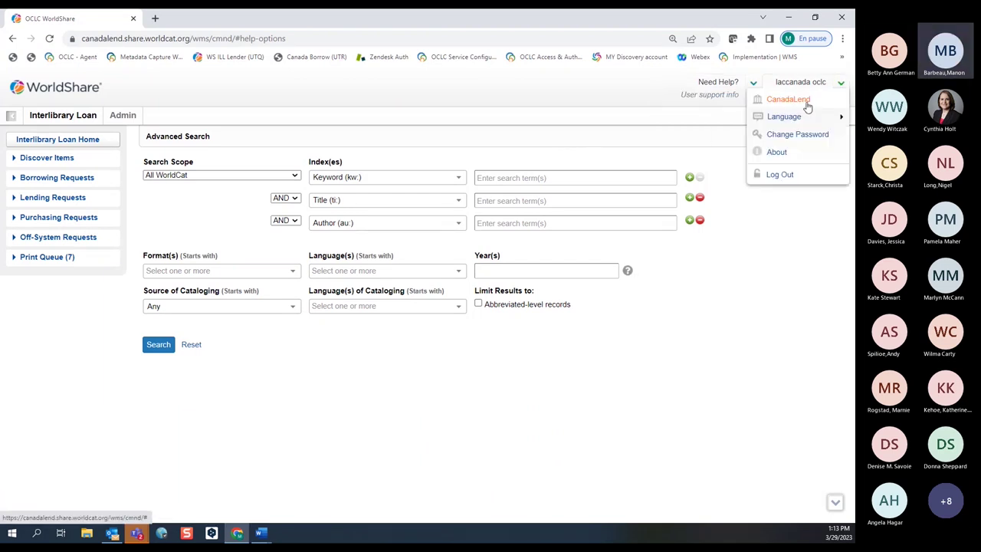
mouse_move(768, 120)
left_click(840, 84)
left_click(840, 86)
mouse_move(771, 120)
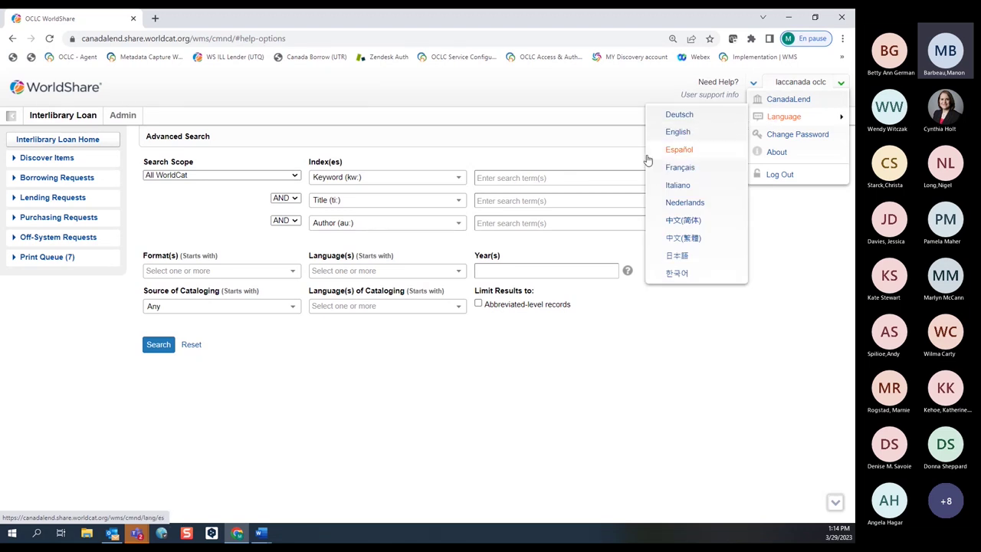
left_click(601, 139)
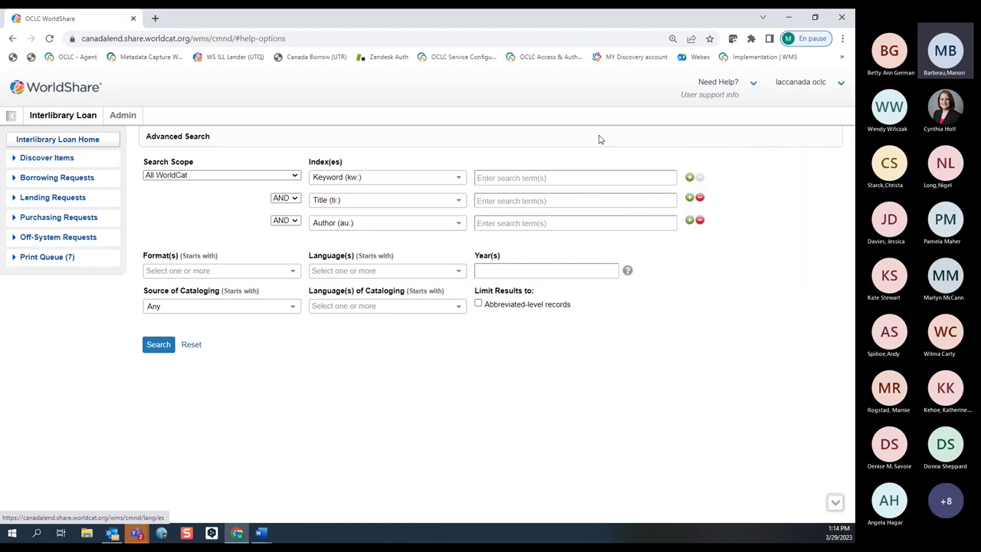
View User Management under Admin, then return to the Interlibrary Loan Home page.
left_click(131, 118)
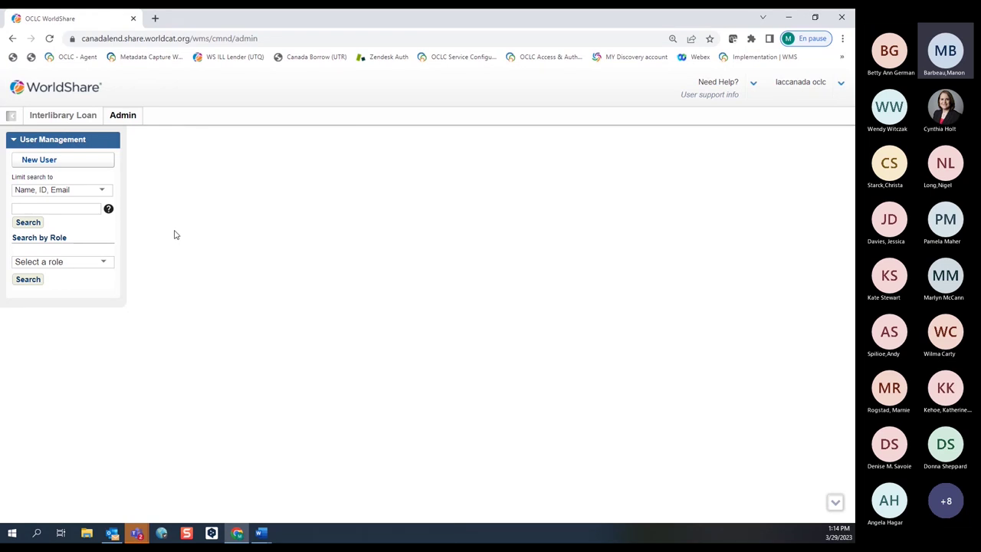
left_click(64, 116)
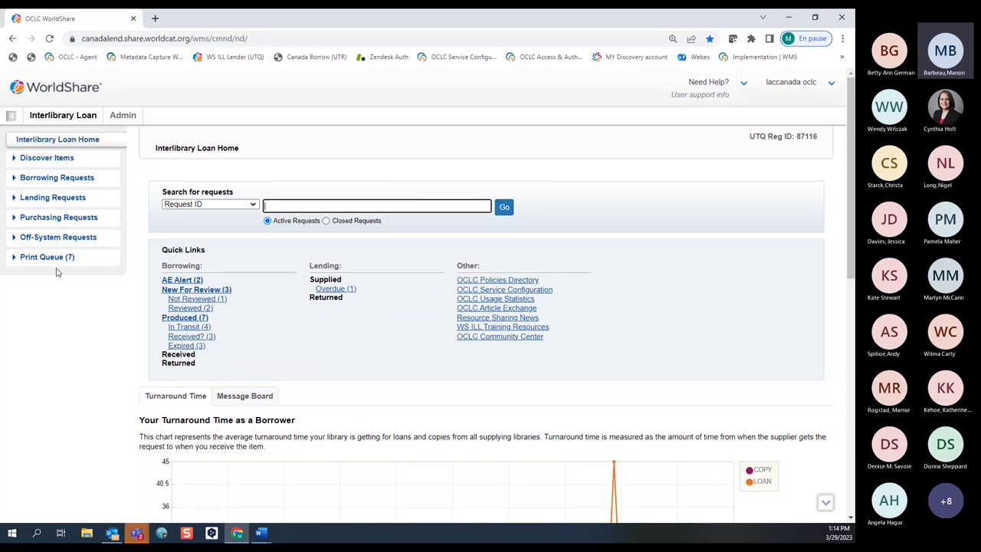
left_click(43, 181)
left_click(43, 181)
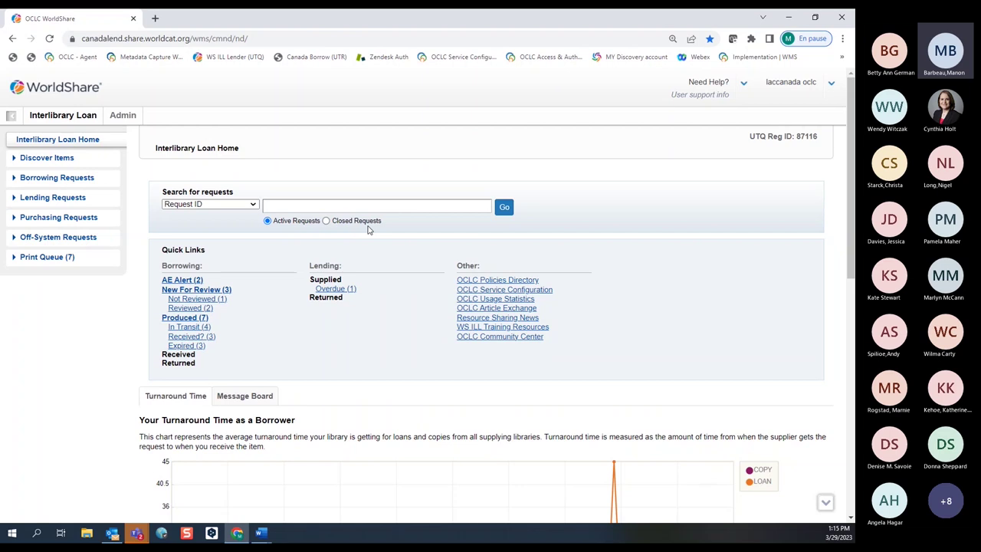
left_click(265, 221)
left_click(253, 206)
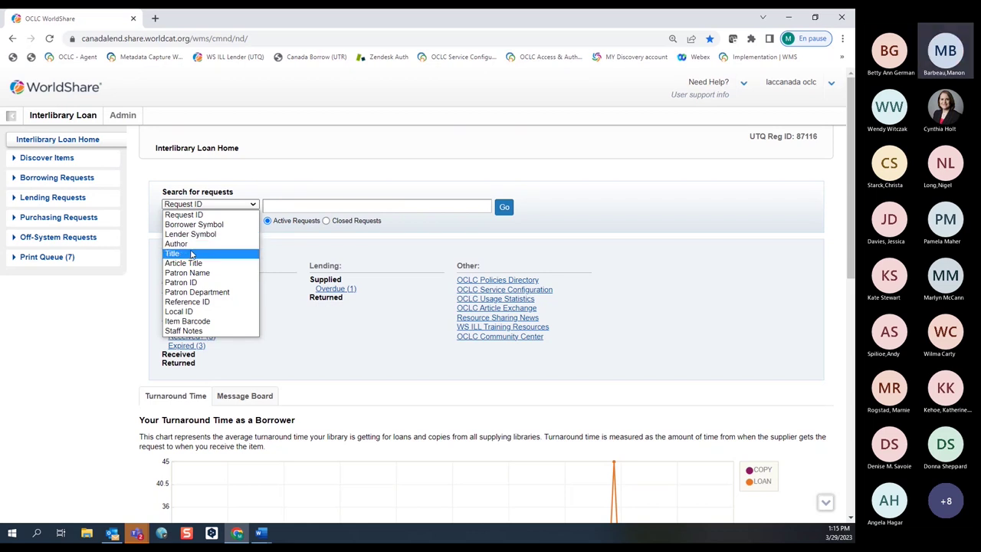
left_click(276, 250)
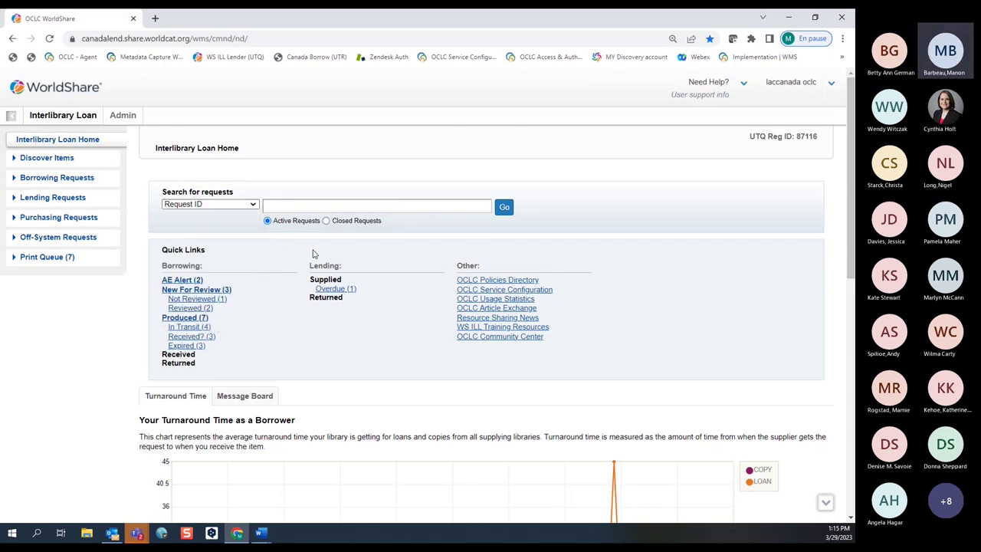
scroll(289, 283, "down", 3)
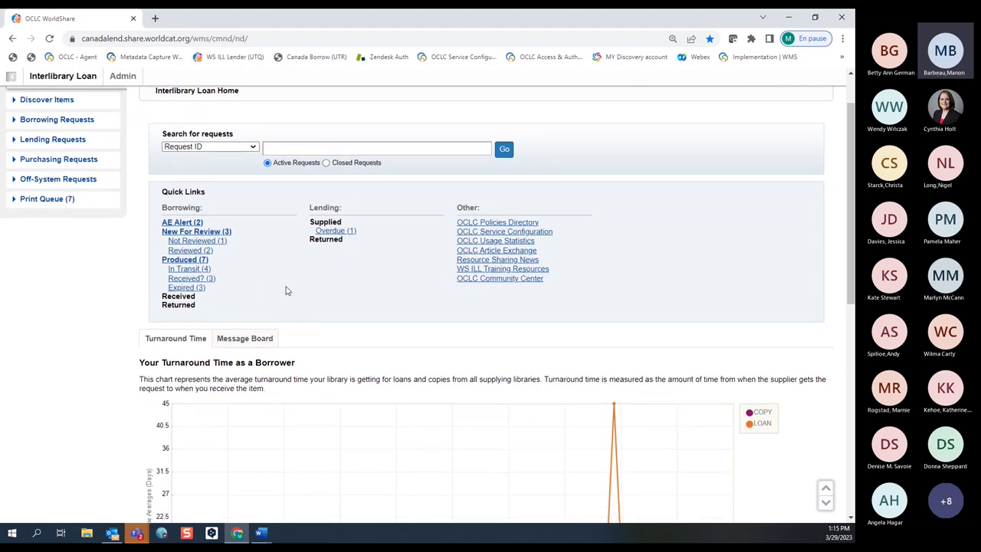
scroll(288, 289, "down", 2)
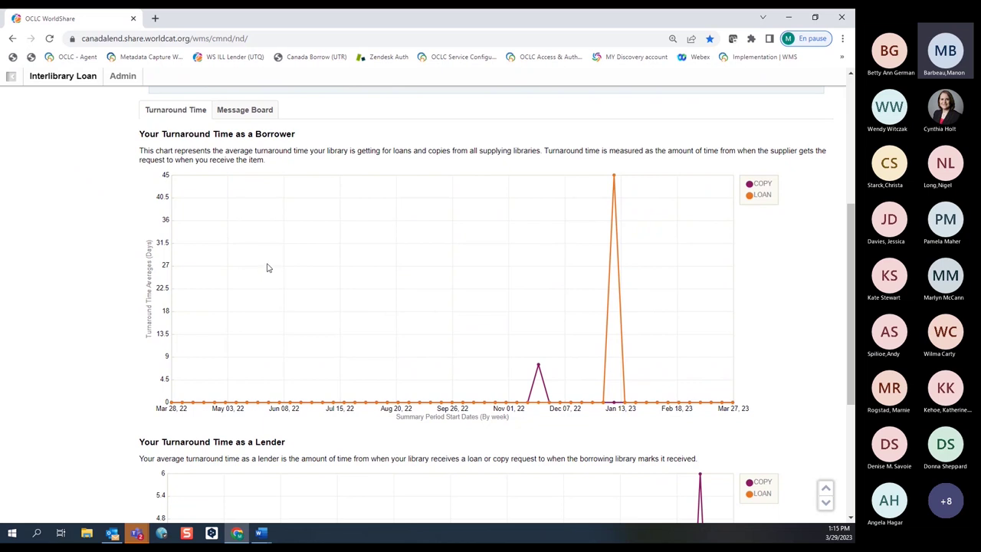
scroll(267, 268, "down", 2)
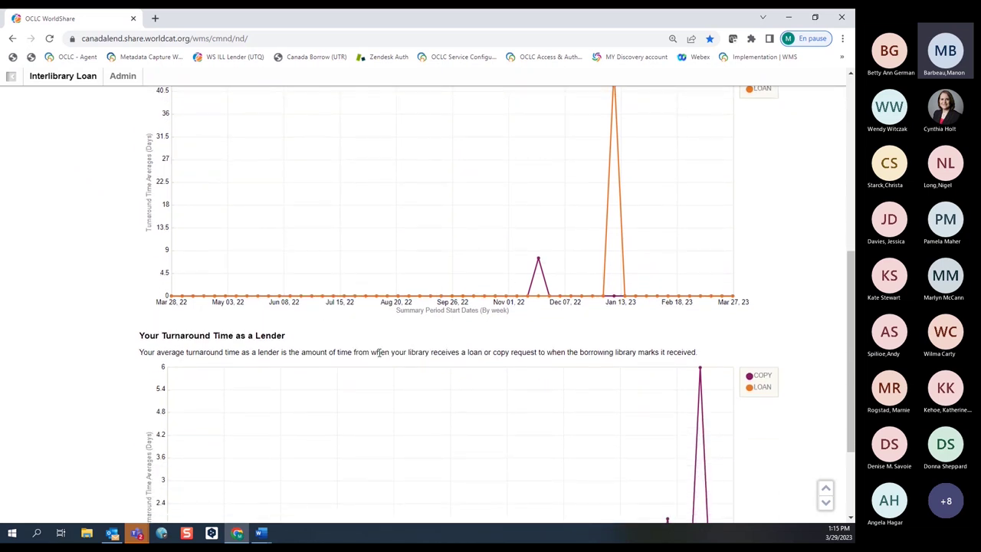
scroll(387, 360, "down", 2)
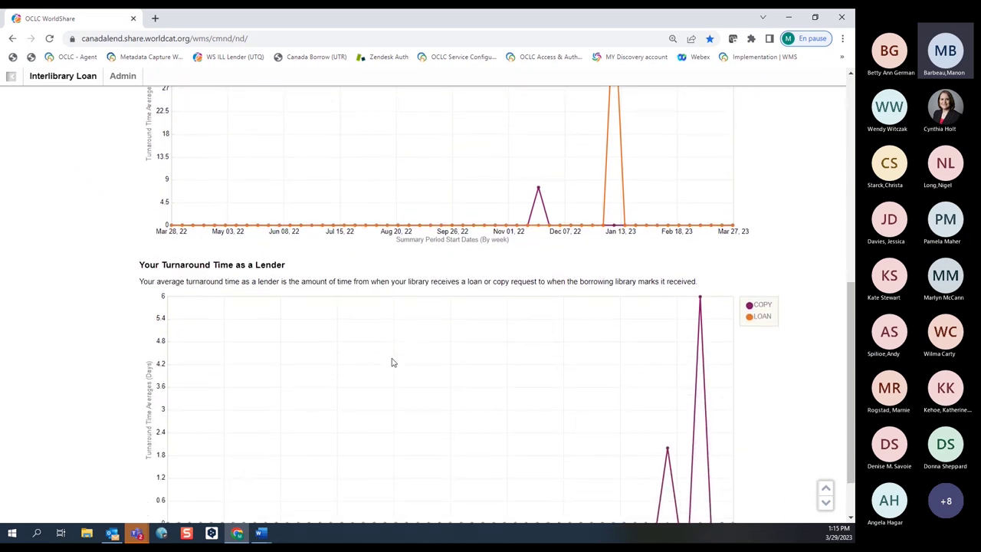
scroll(392, 363, "down", 1)
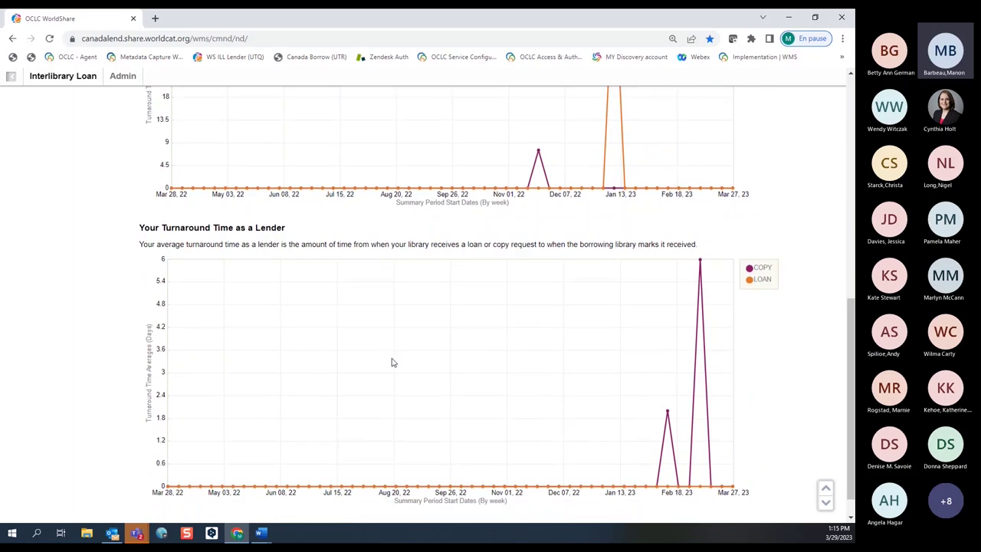
scroll(391, 363, "down", 1)
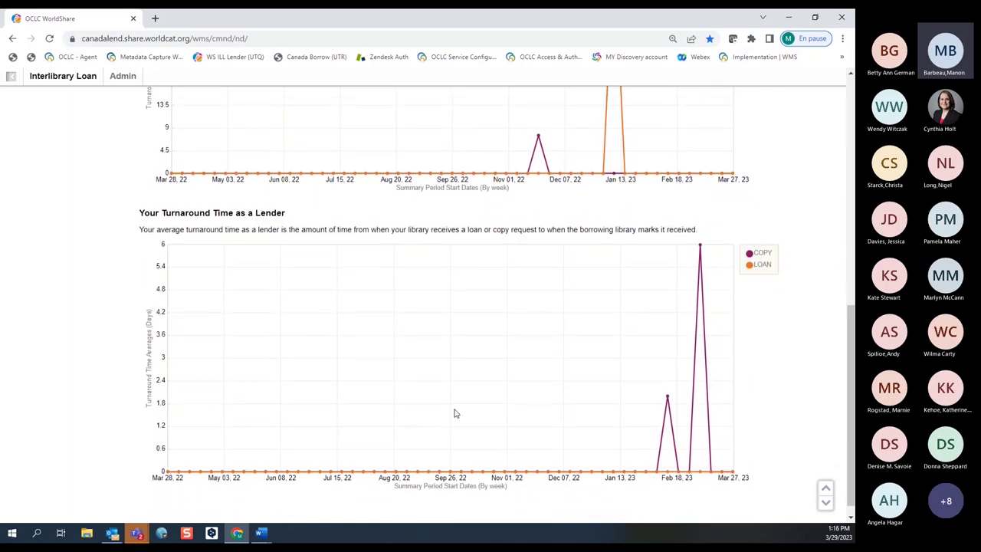
scroll(473, 411, "up", 3)
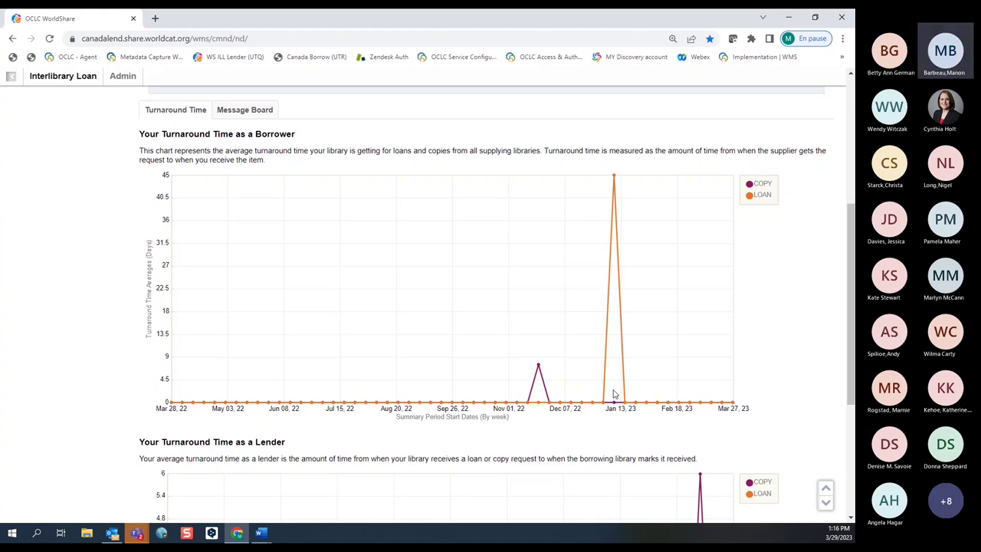
scroll(614, 394, "down", 1)
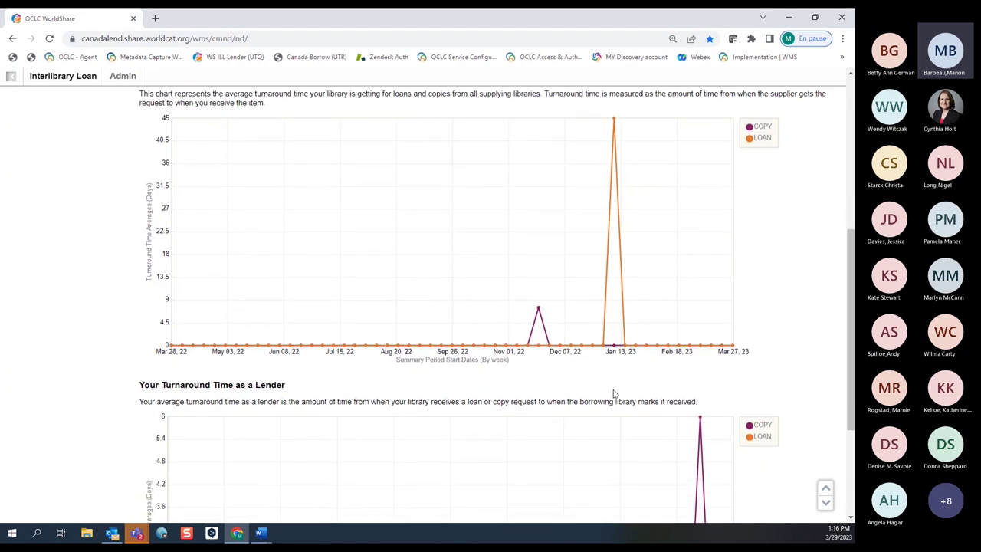
scroll(541, 399, "down", 2)
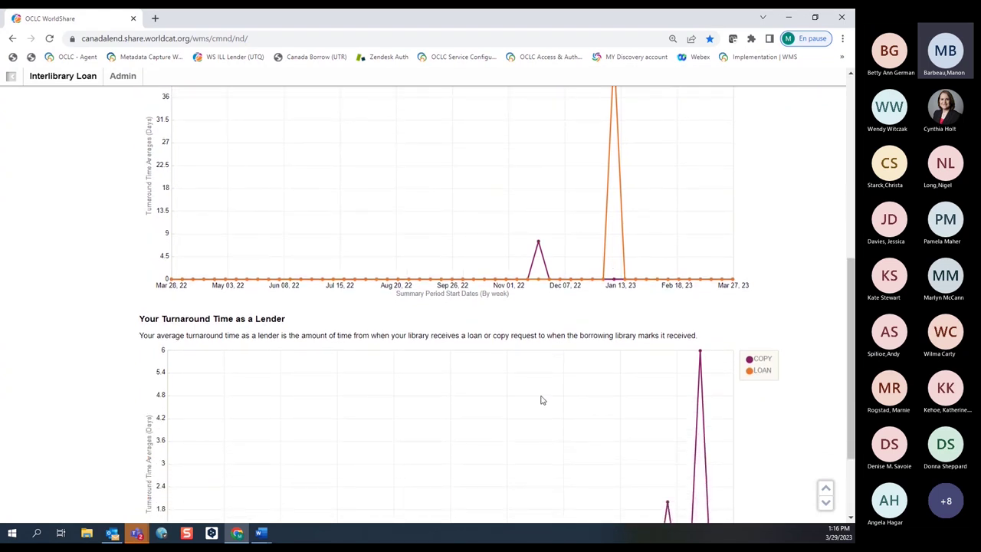
scroll(541, 399, "down", 1)
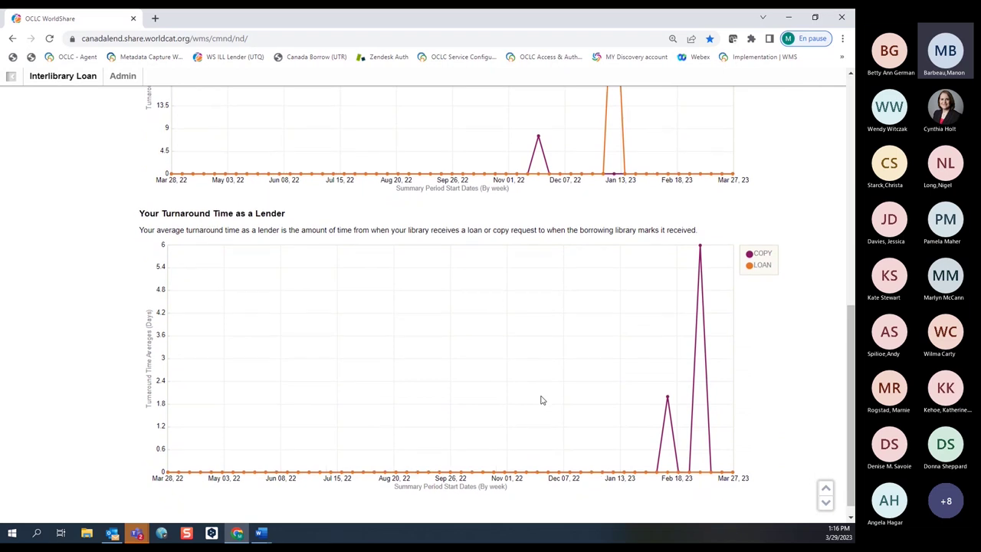
scroll(541, 399, "up", 3)
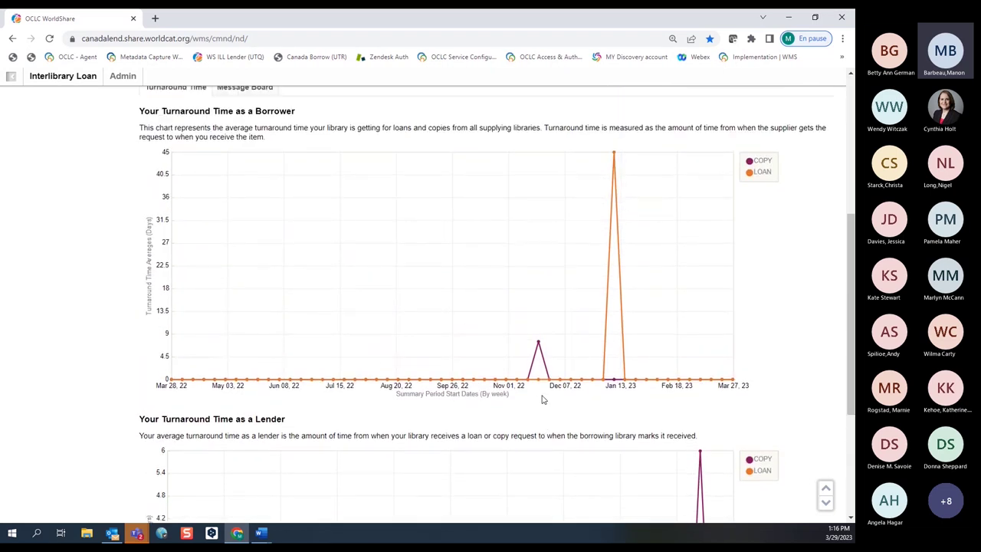
scroll(419, 390, "up", 1)
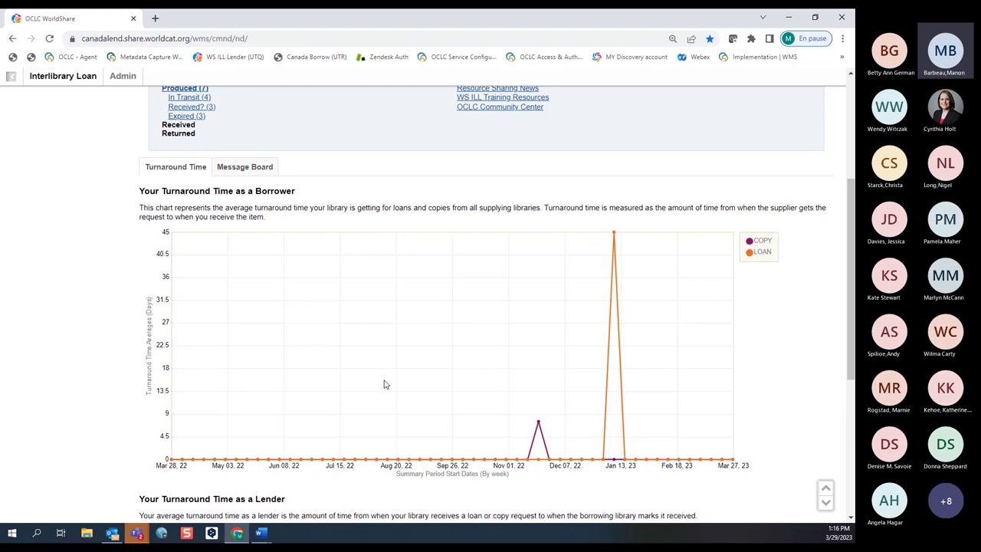
scroll(370, 381, "up", 2)
scroll(370, 381, "up", 3)
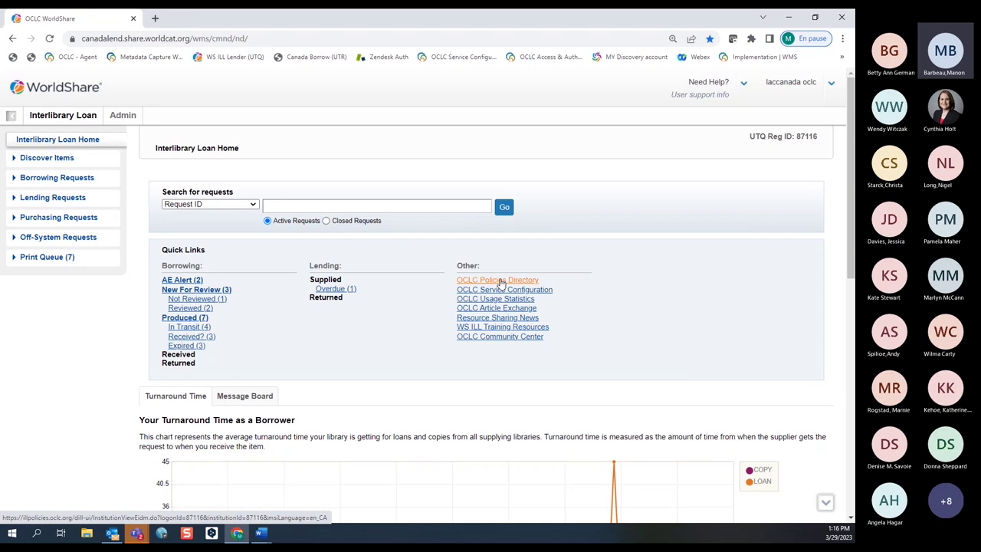
Open the OCLC Policies Directory and review CanadaLend's operating hours and closures.
left_click(500, 282)
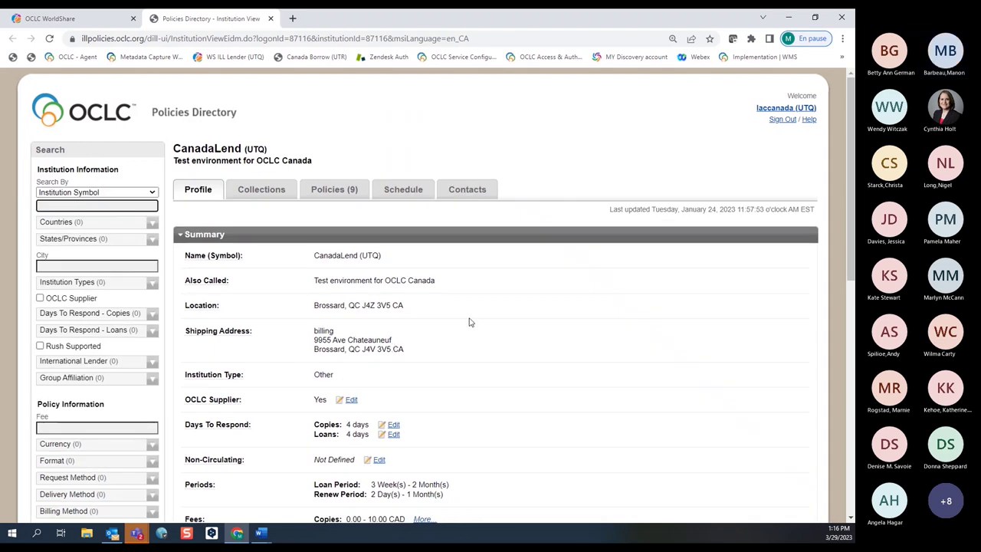
scroll(470, 322, "down", 1)
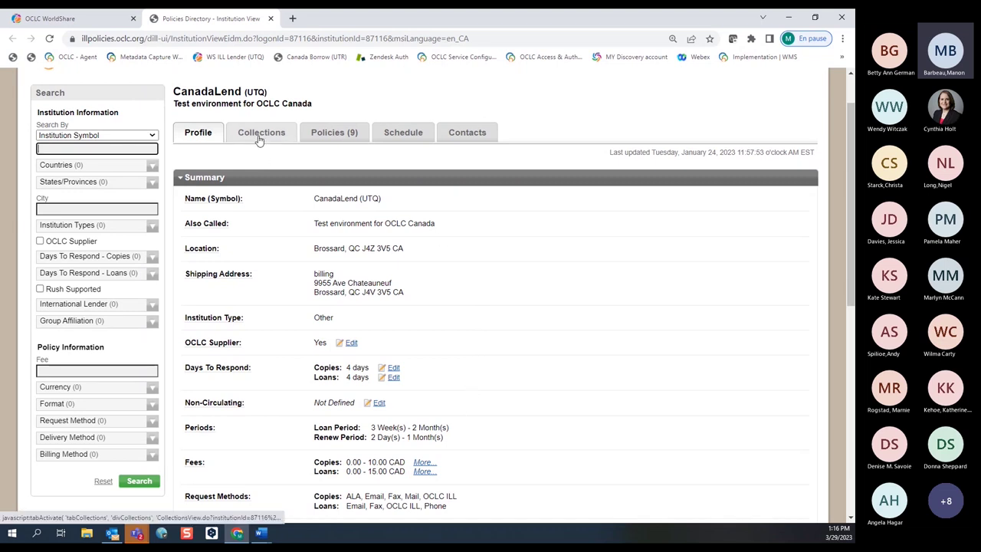
left_click(405, 136)
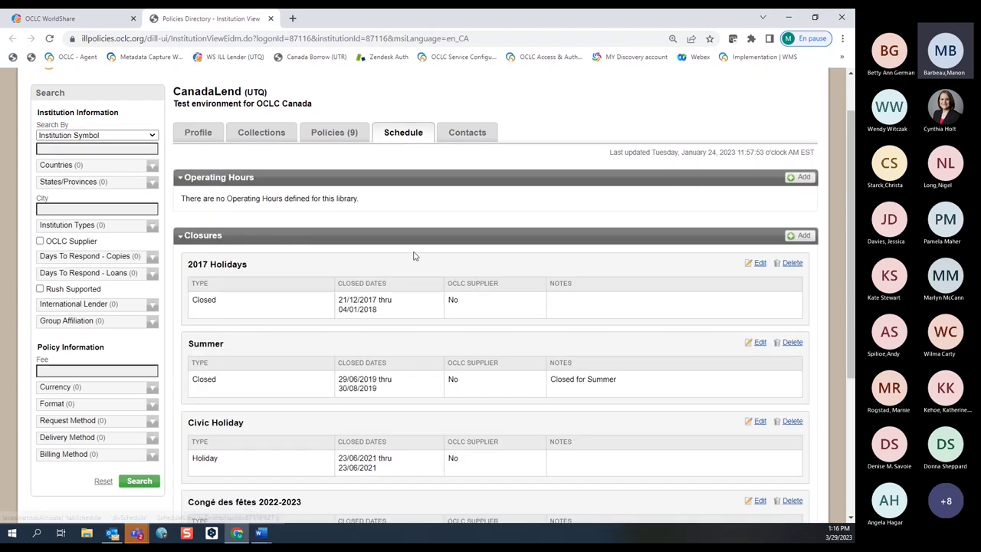
scroll(412, 263, "down", 1)
scroll(412, 263, "down", 1)
scroll(411, 254, "up", 3)
scroll(411, 254, "down", 1)
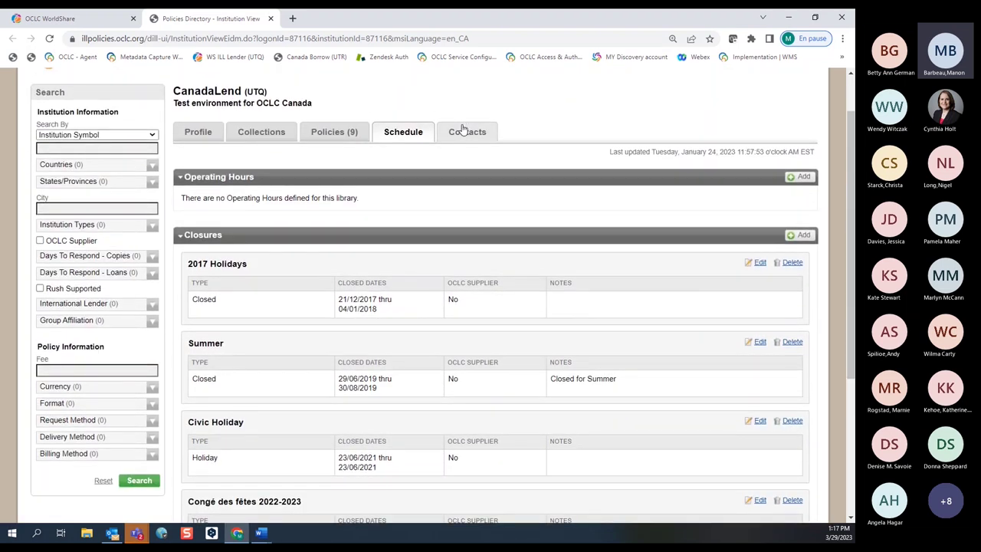
Check CanadaLend's contacts, then expand its Copies, Loans and Deflections policies.
left_click(463, 130)
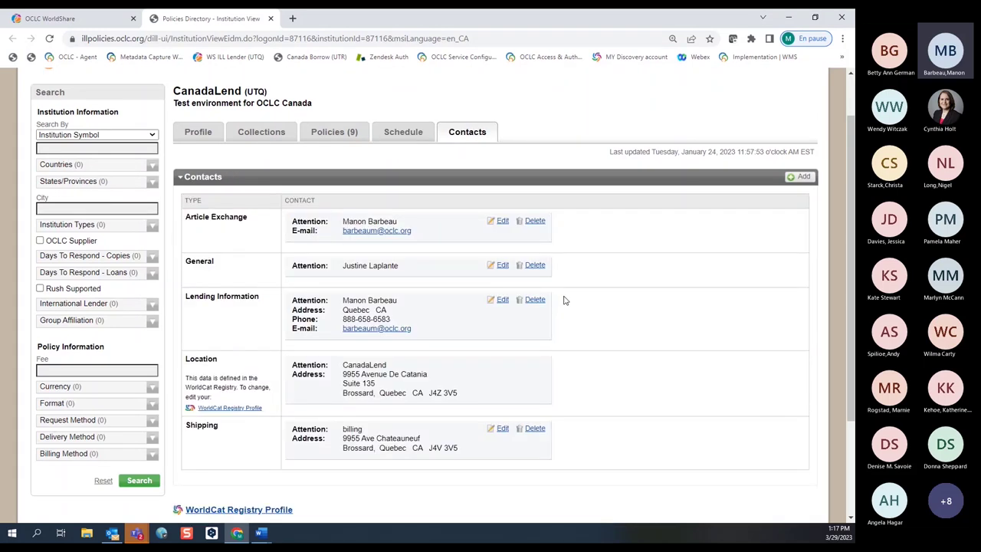
left_click(320, 133)
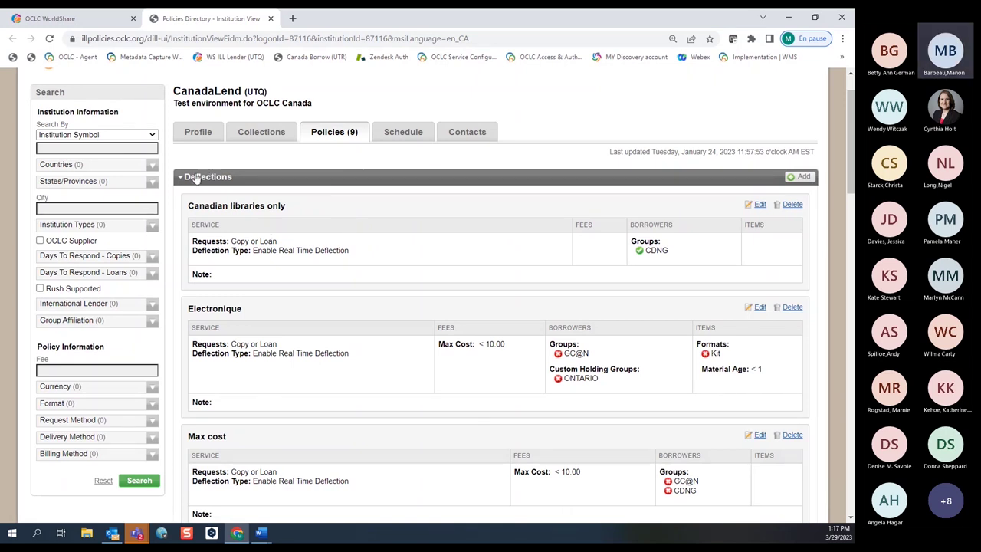
left_click(201, 179)
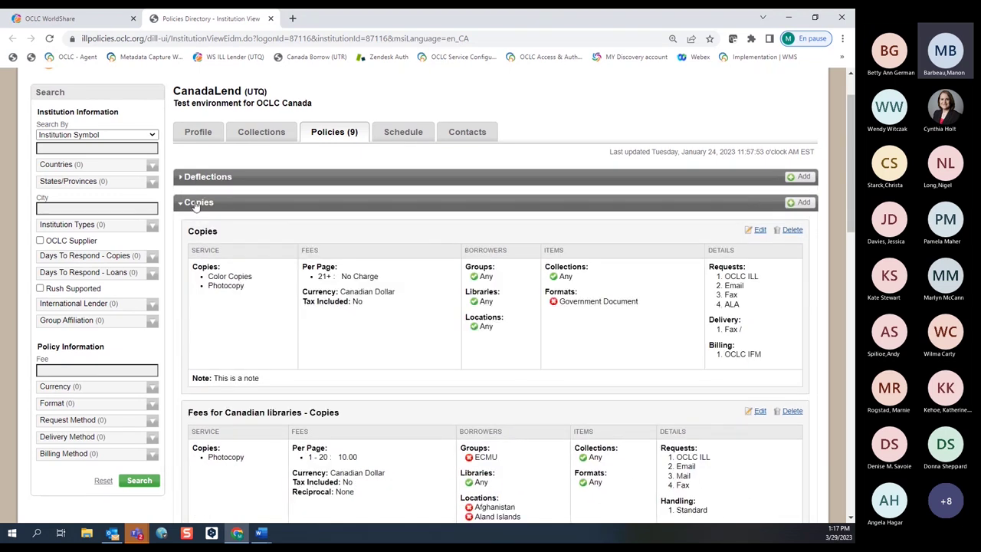
scroll(198, 213, "down", 1)
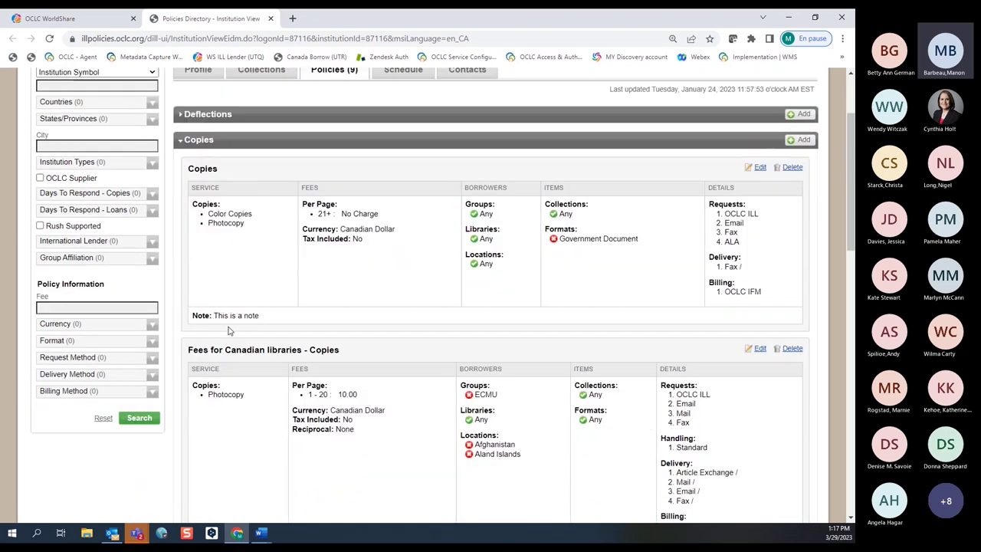
left_click(198, 148)
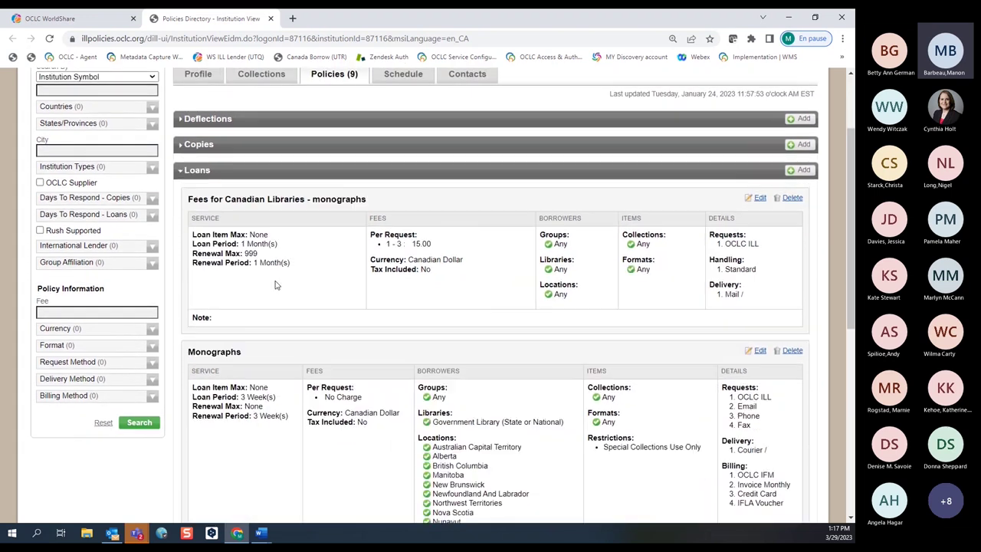
left_click(193, 119)
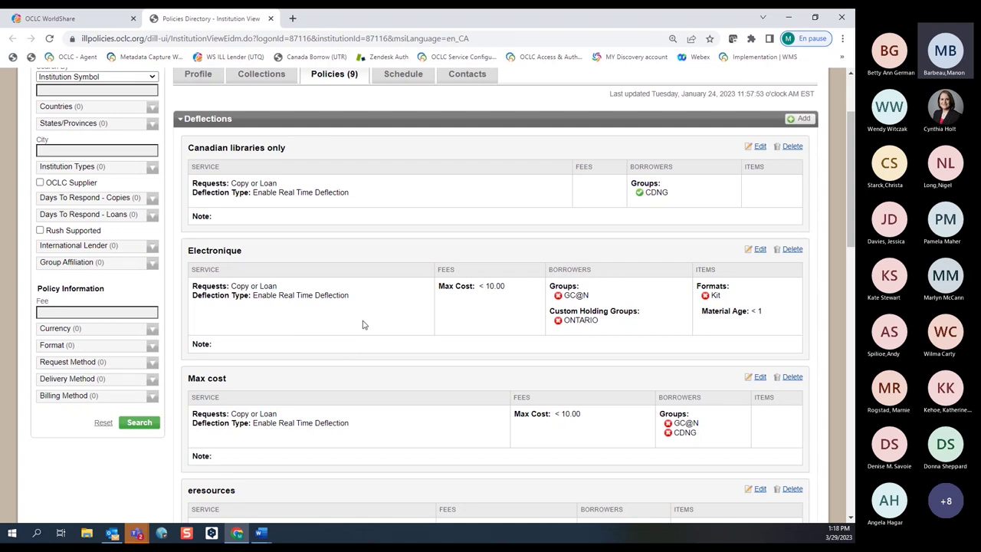
scroll(412, 300, "down", 1)
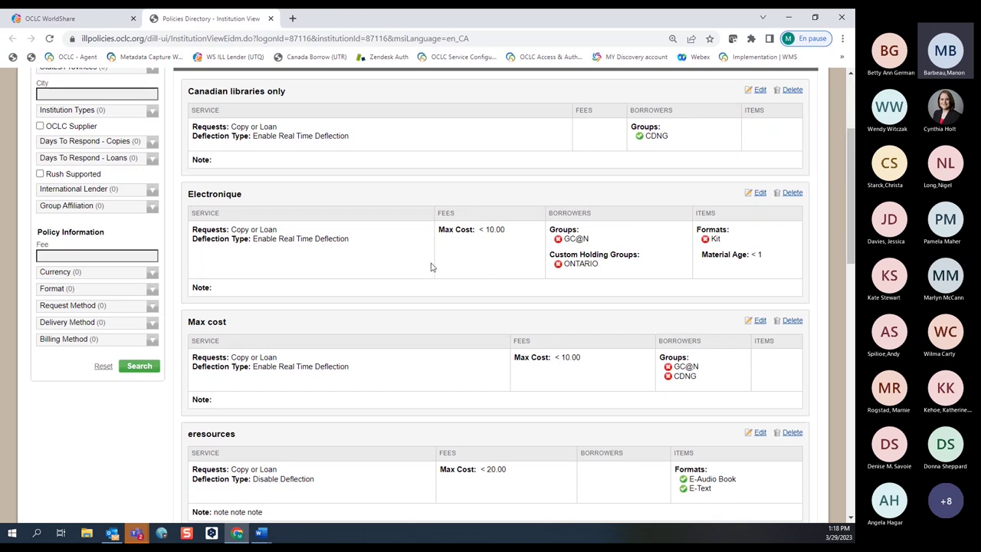
scroll(450, 279, "down", 3)
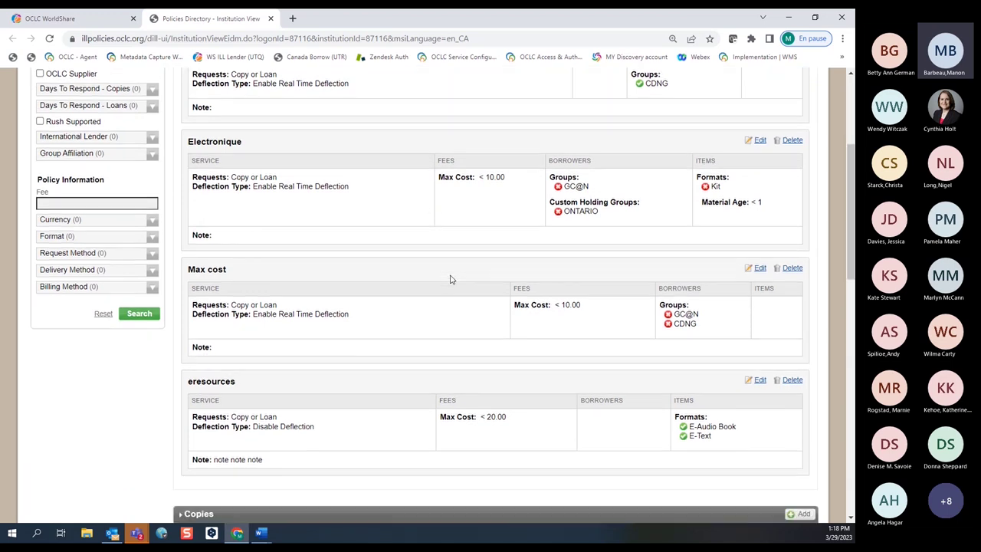
scroll(451, 279, "down", 3)
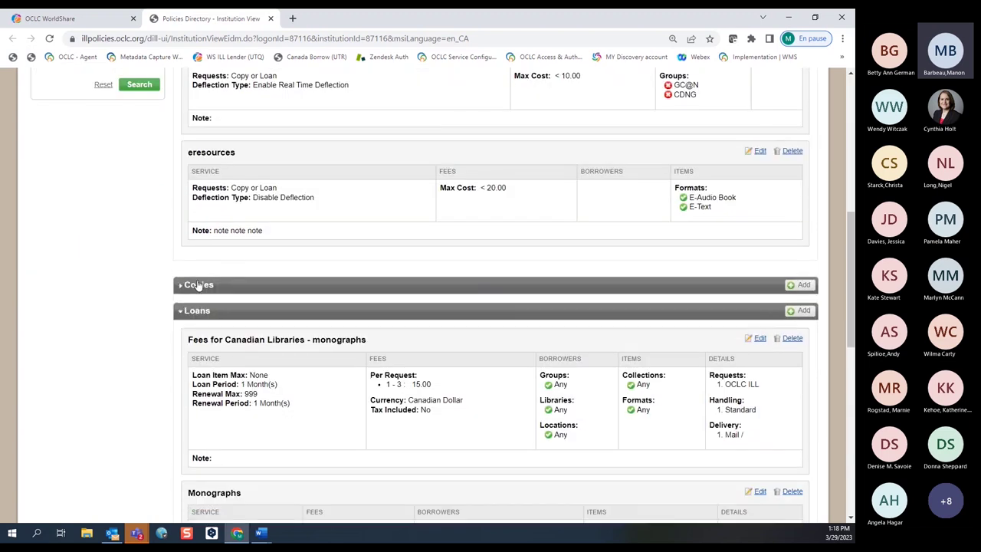
Expand CanadaLend's Copies policies and look through photocopy fees and loan delivery details.
left_click(265, 281)
scroll(284, 313, "down", 2)
scroll(285, 314, "down", 2)
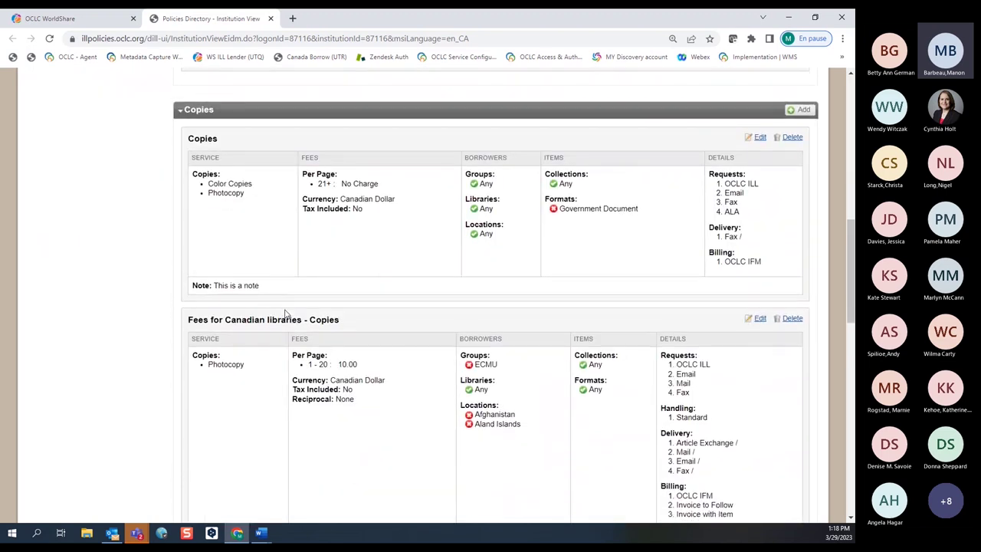
scroll(285, 314, "down", 7)
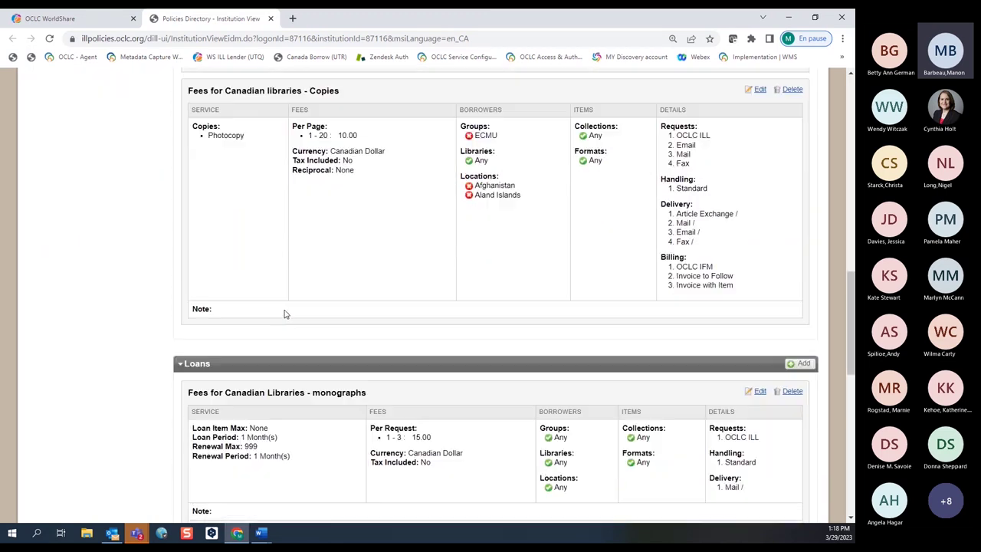
scroll(270, 314, "down", 1)
scroll(269, 315, "up", 12)
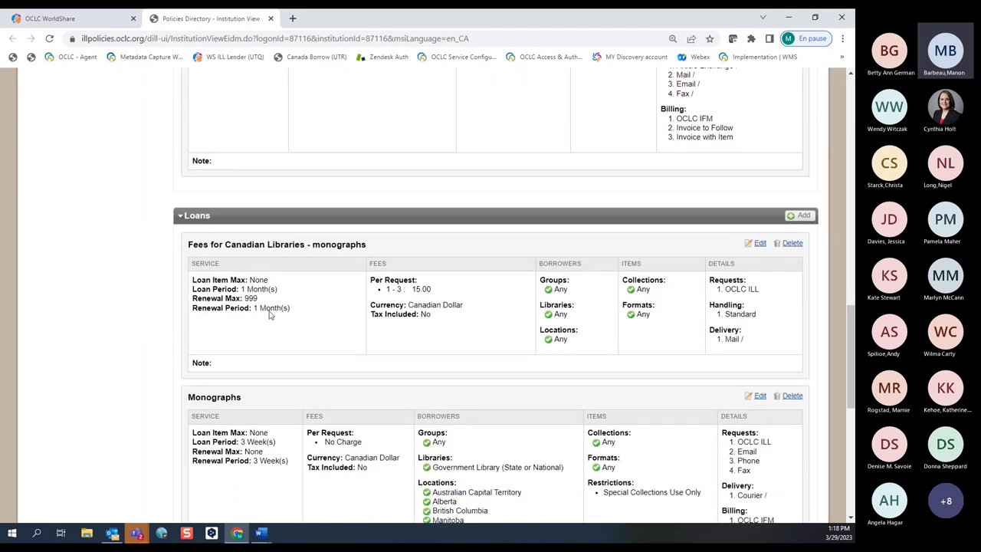
scroll(269, 315, "up", 7)
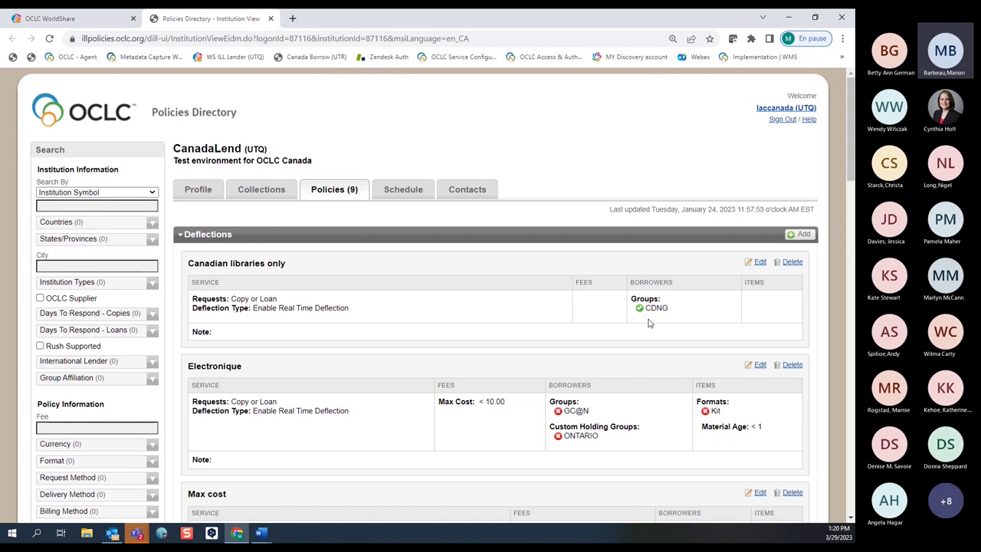
Check the Max cost deflection policy, then close the Policies Directory tab.
scroll(98, 383, "down", 1)
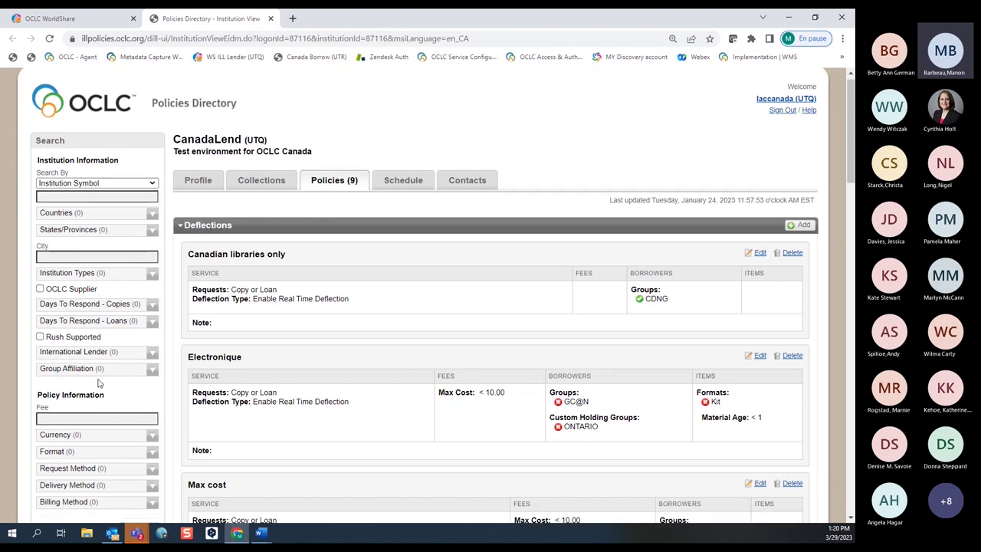
scroll(98, 383, "down", 1)
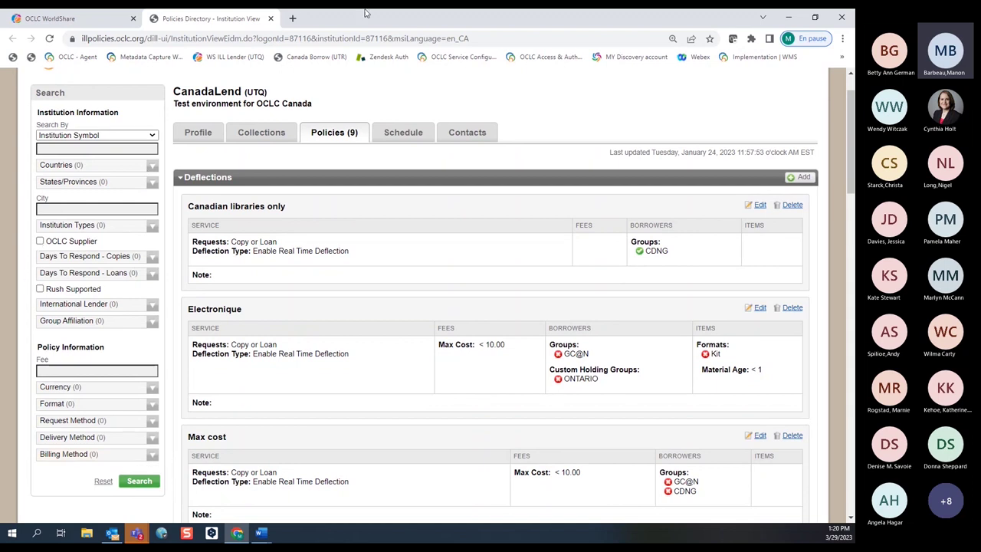
left_click(271, 18)
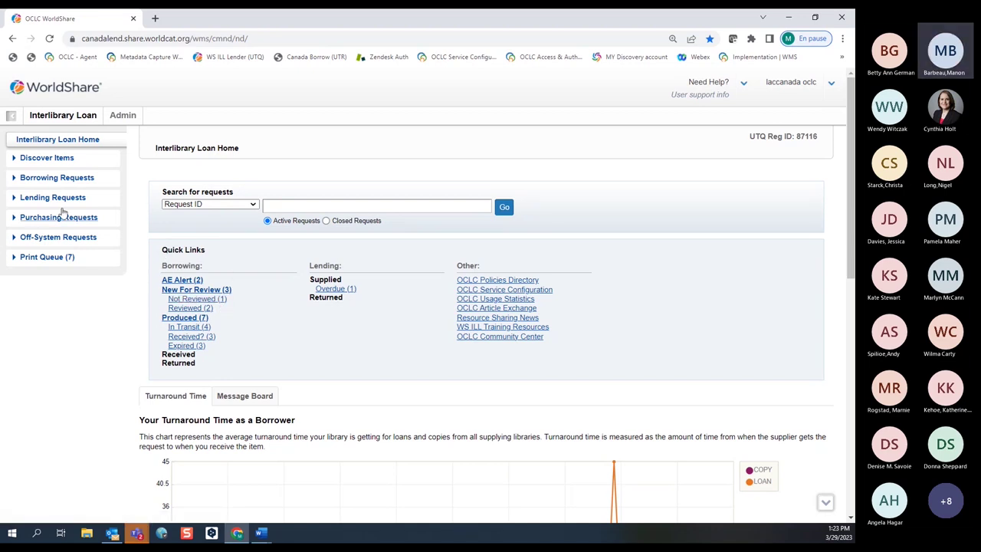
left_click(38, 179)
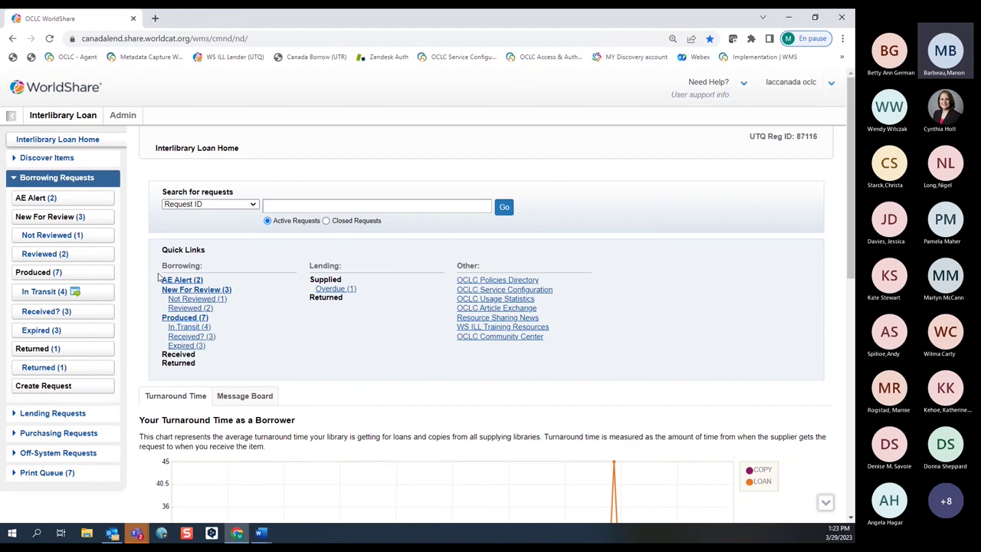
left_click(46, 177)
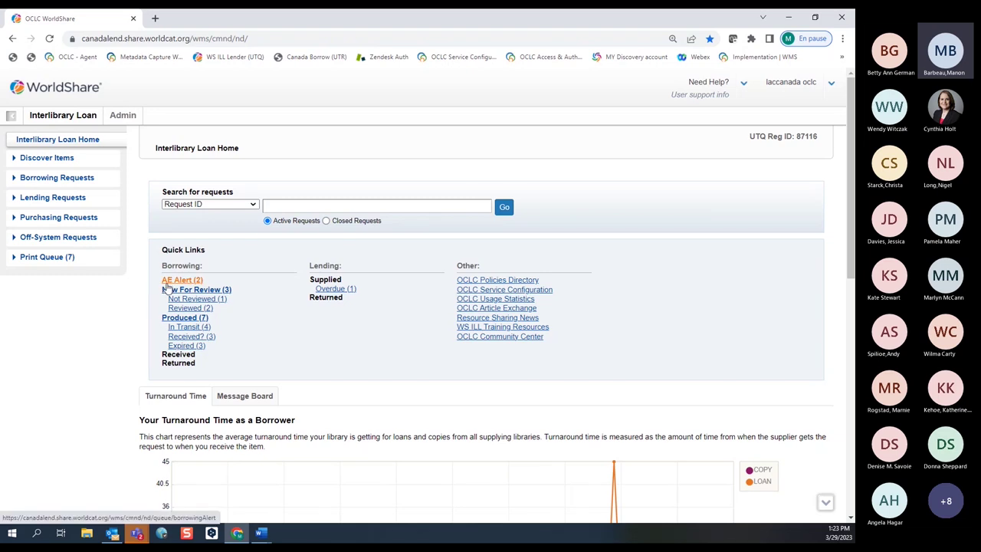
Open the AE Alert (2) borrowing queue and its request for the journal Time.
left_click(165, 282)
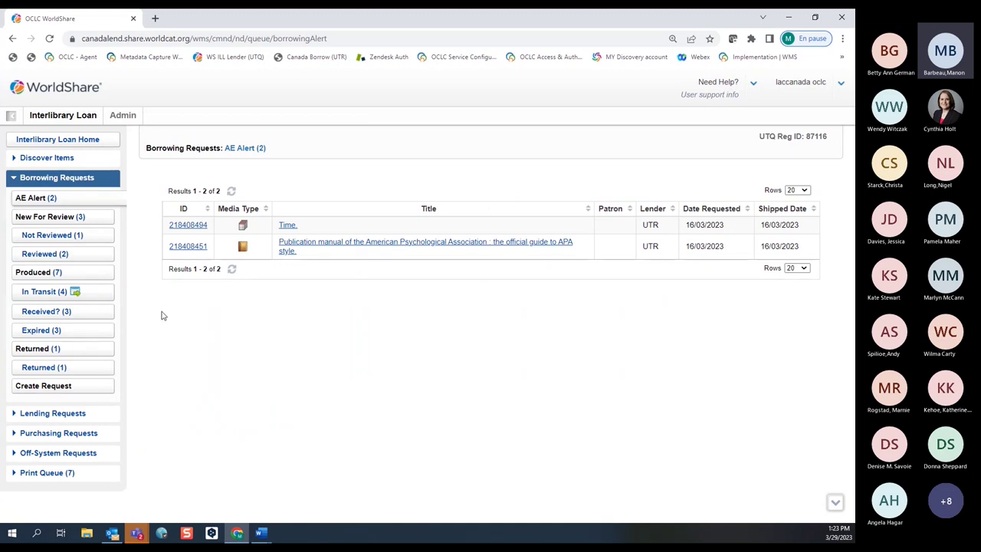
left_click(288, 226)
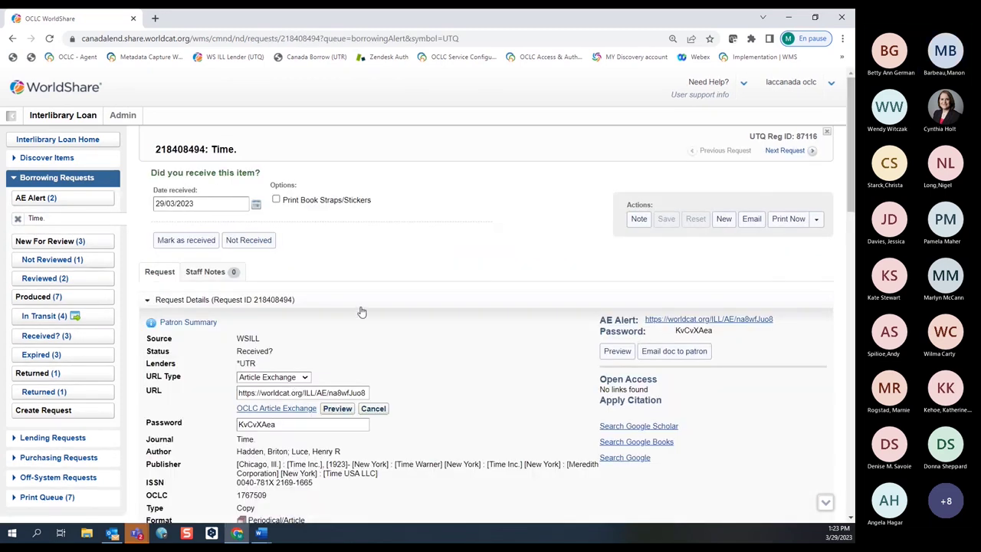
Preview the Time request's delivered Article Exchange PDF, then close the preview.
scroll(362, 311, "down", 1)
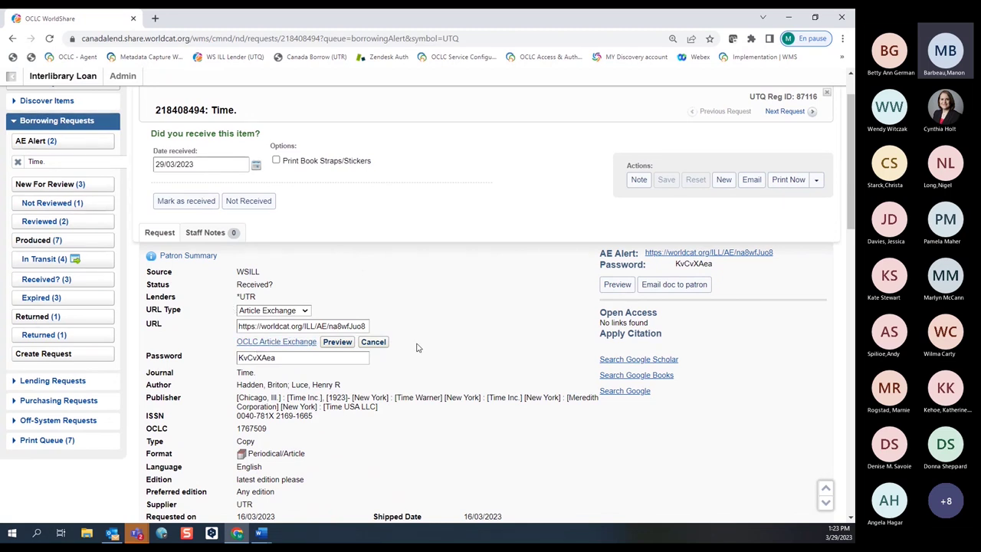
left_click(343, 349)
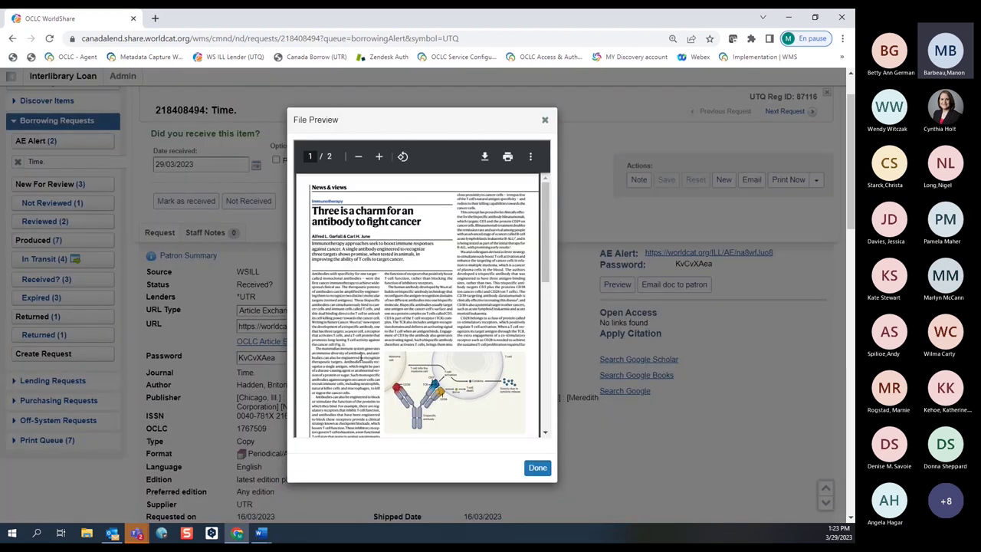
left_click(530, 467)
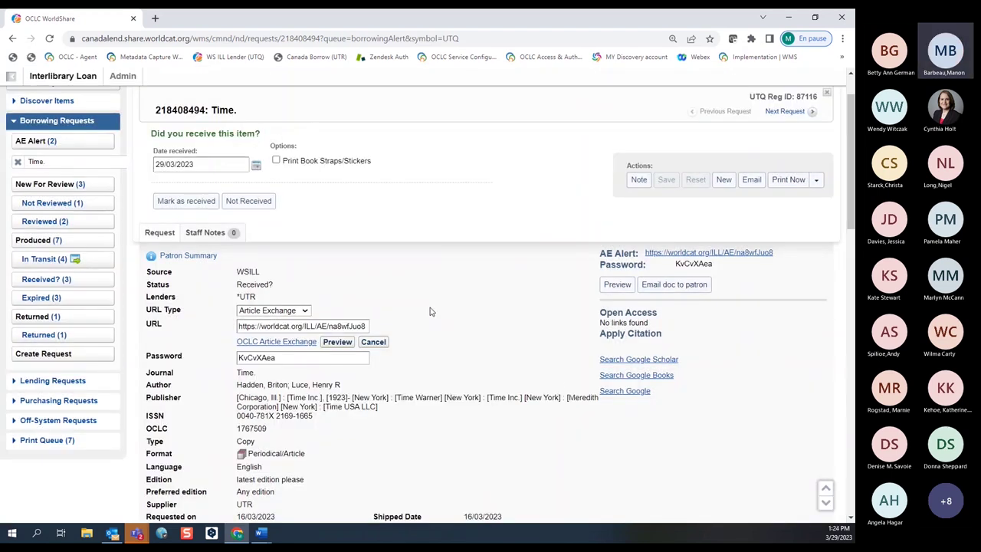
Email the patron's address that the article is available, then dismiss the sent confirmation.
left_click(675, 285)
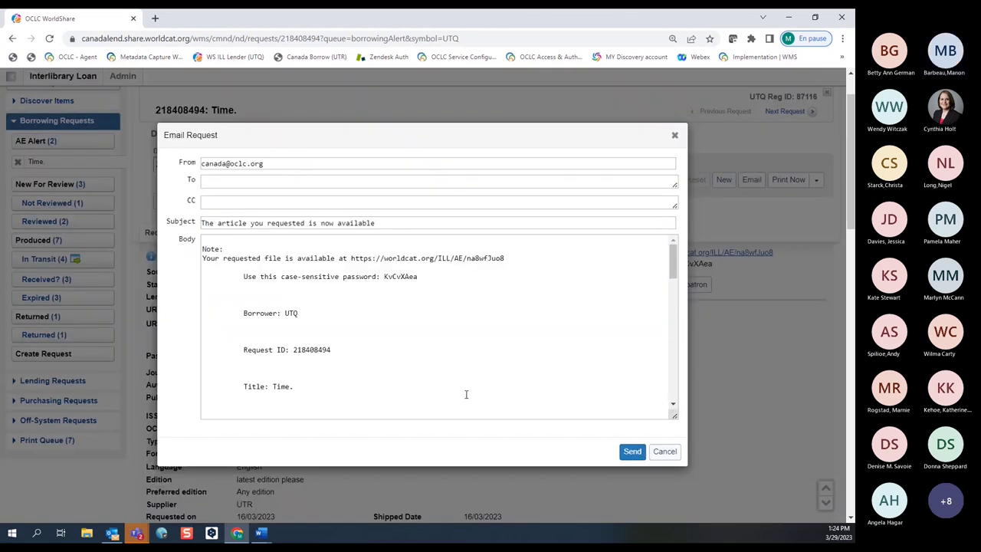
left_click(259, 181)
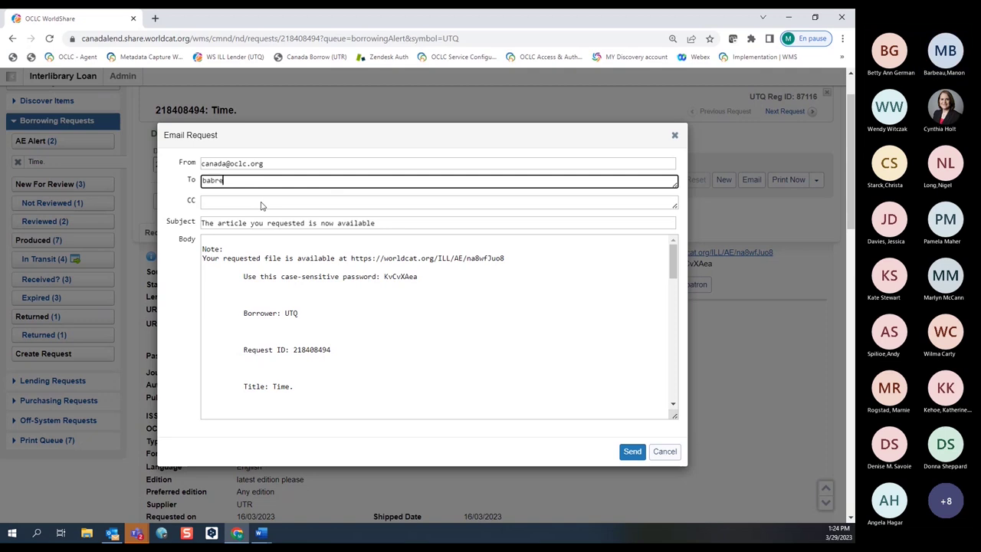
left_click(321, 313)
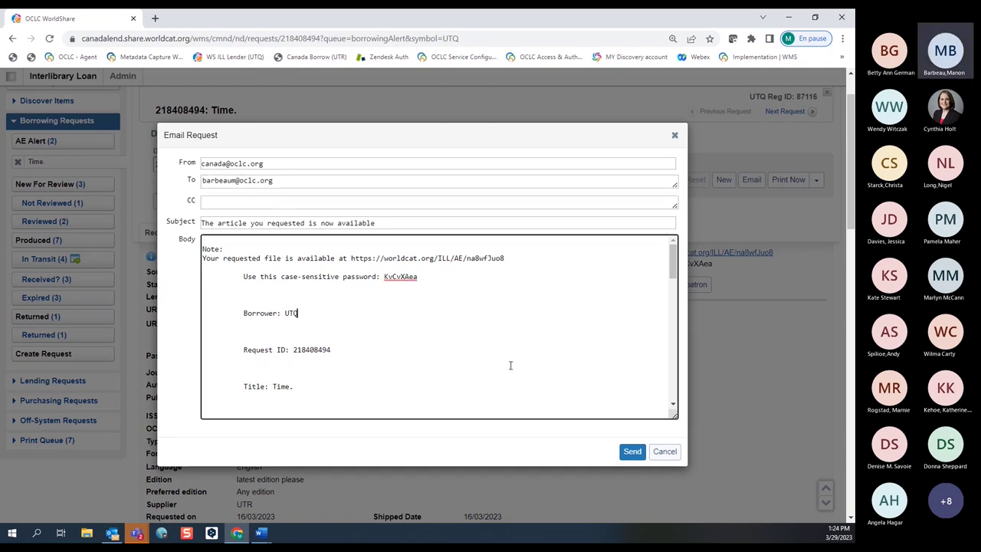
left_click(634, 453)
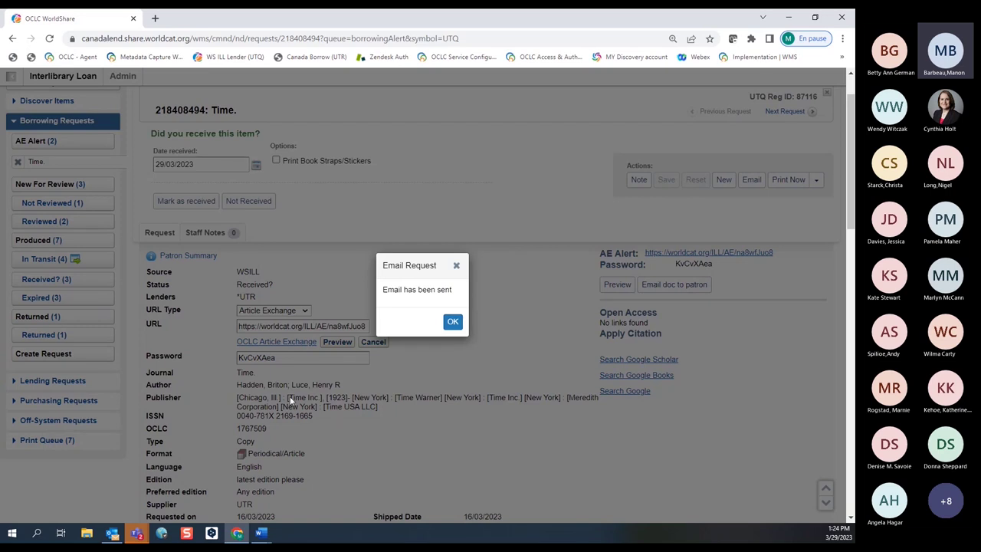
key("Return")
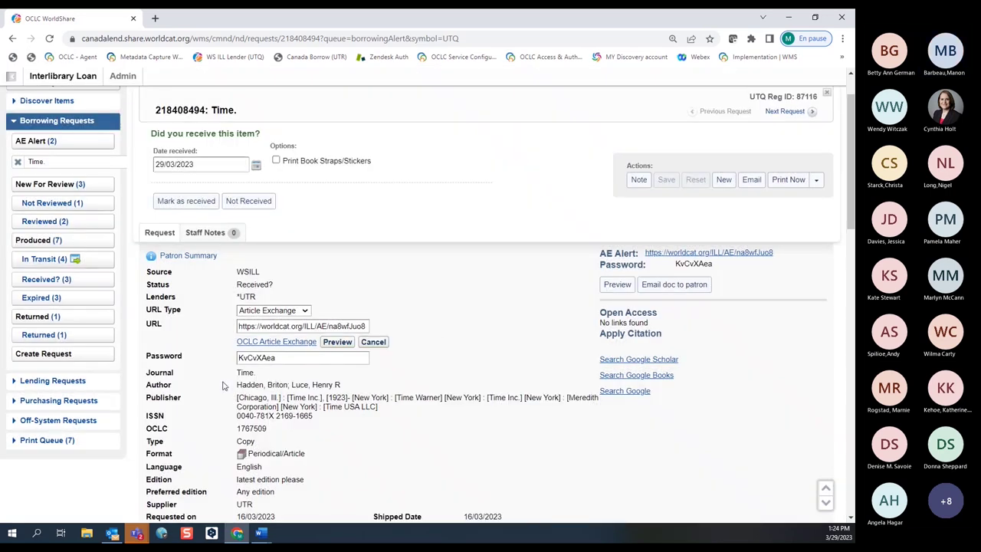
left_click(184, 202)
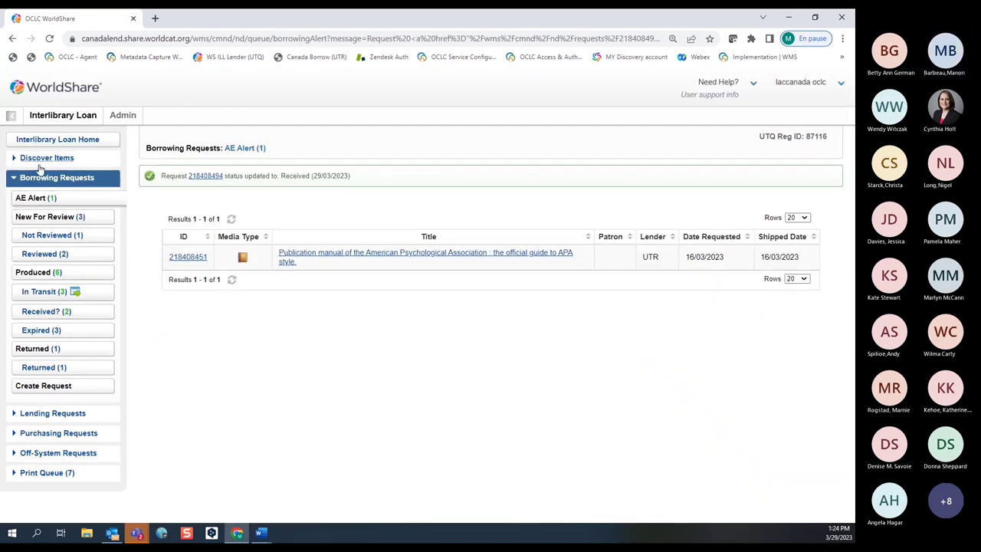
left_click(49, 140)
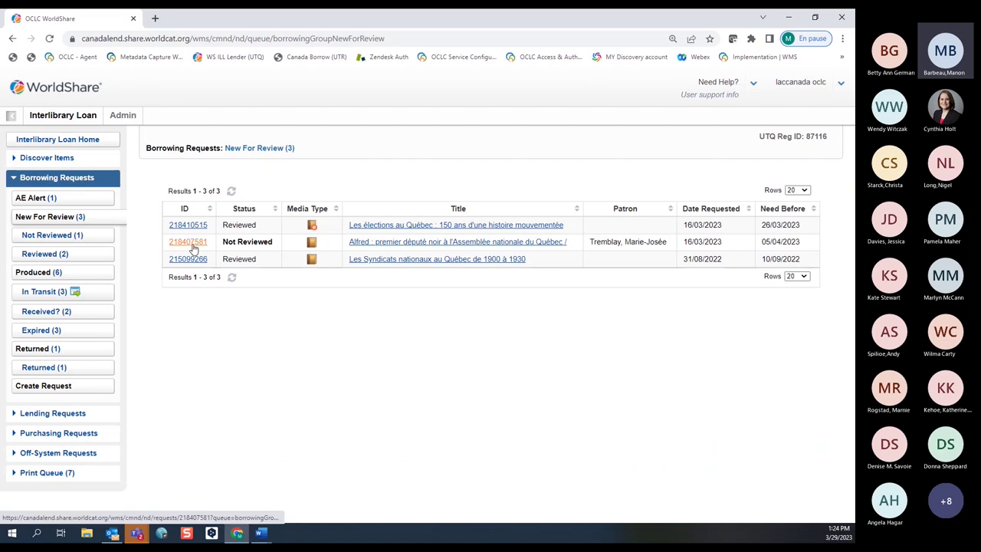
left_click(192, 244)
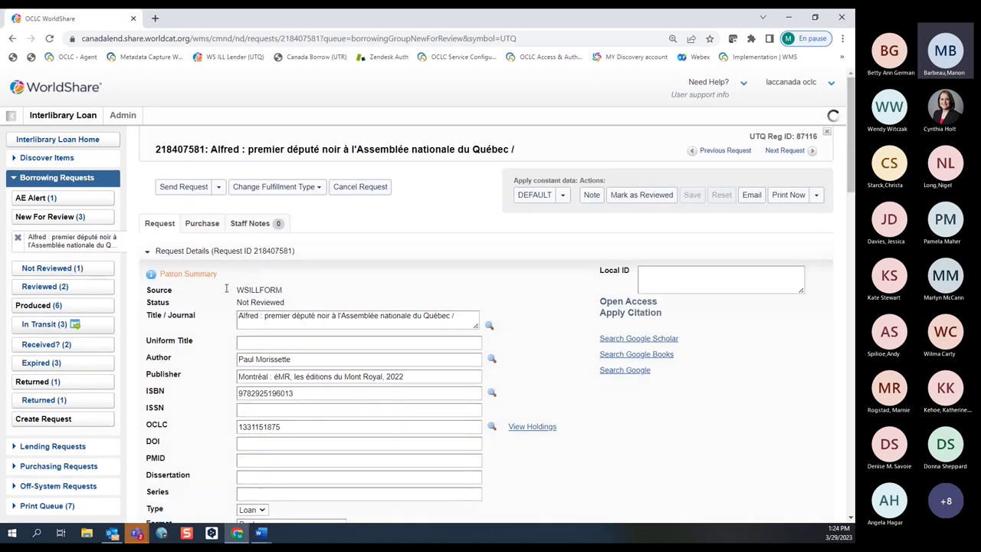
scroll(554, 307, "down", 2)
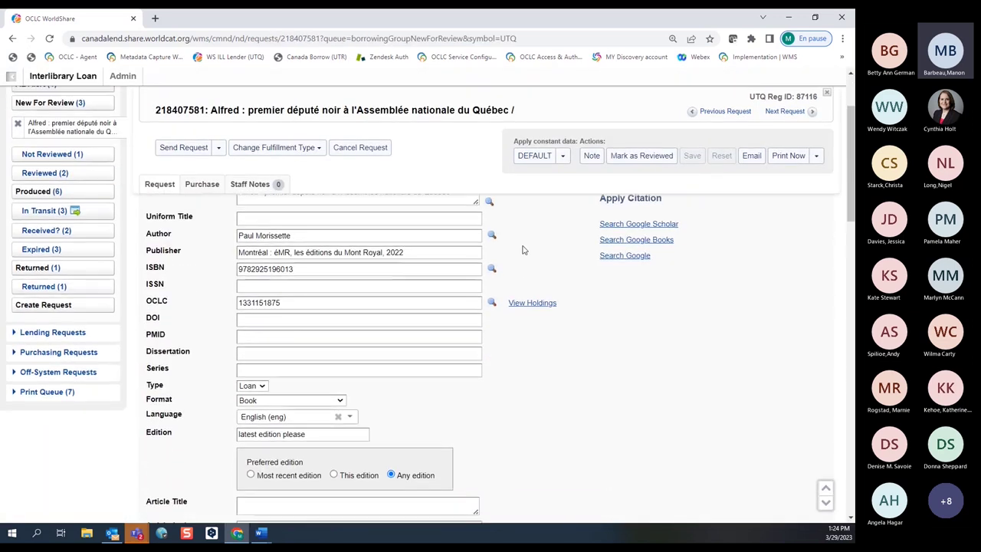
scroll(514, 250, "up", 1)
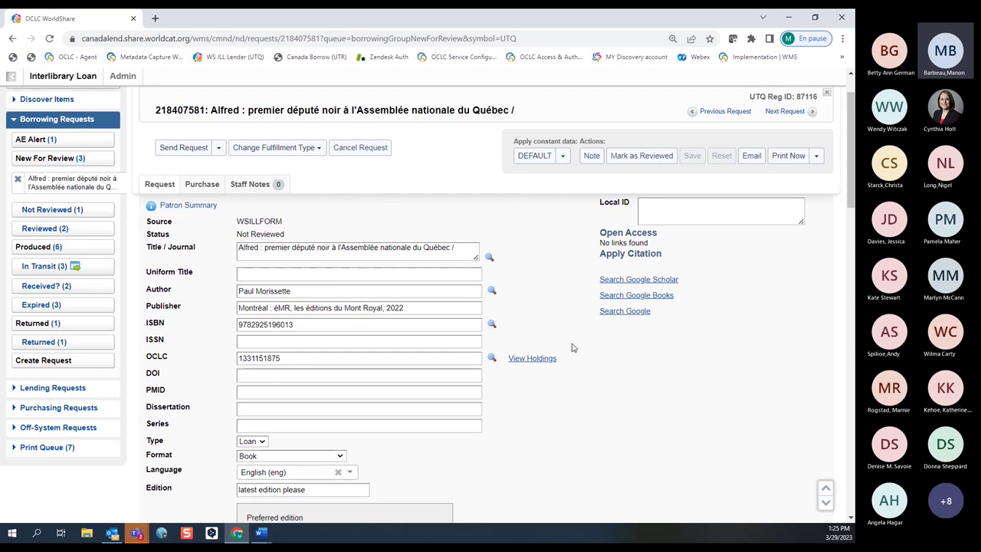
scroll(569, 344, "down", 5)
scroll(570, 344, "up", 1)
scroll(569, 344, "down", 1)
scroll(569, 344, "up", 7)
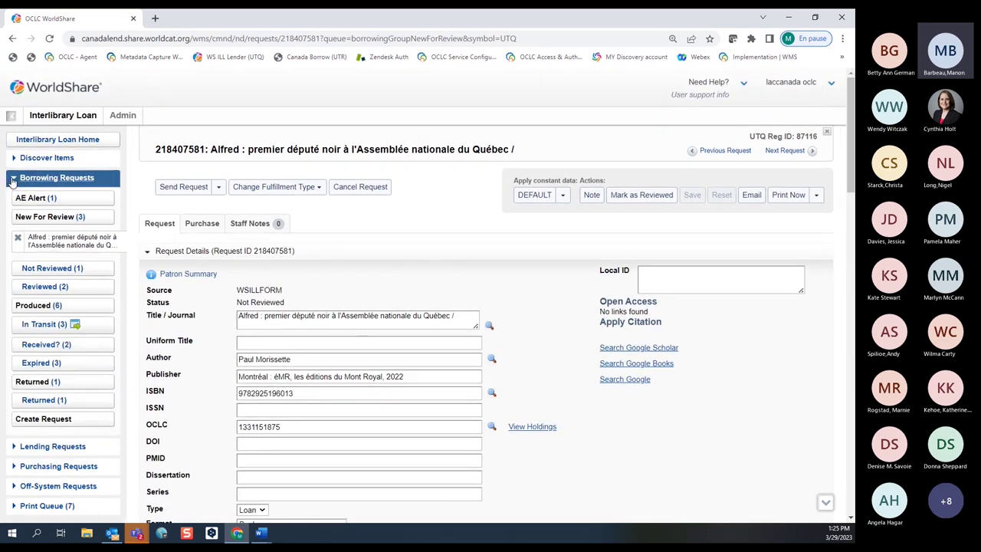
From Interlibrary Loan Home, list the three In Transit borrowing requests from lender UTR.
left_click(55, 140)
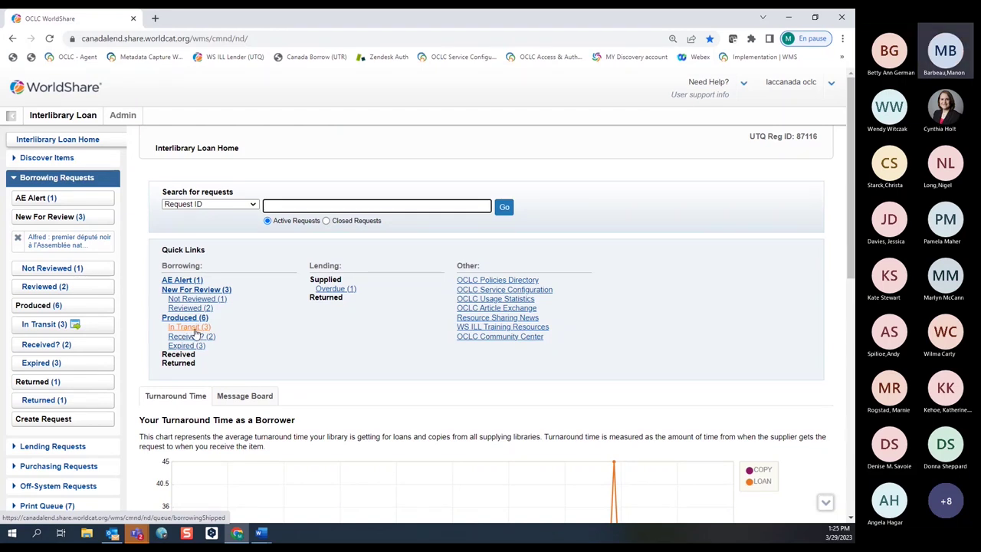
left_click(195, 329)
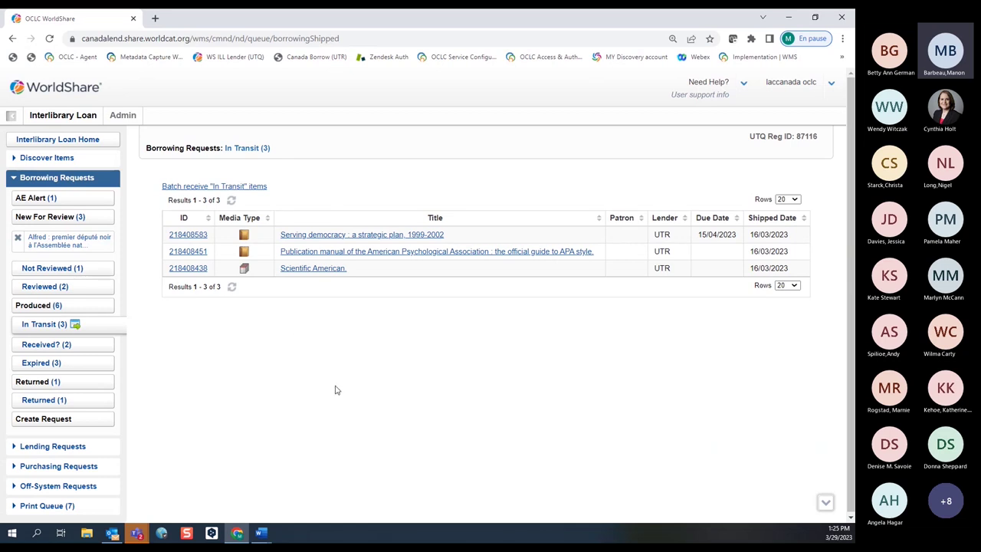
left_click(188, 252)
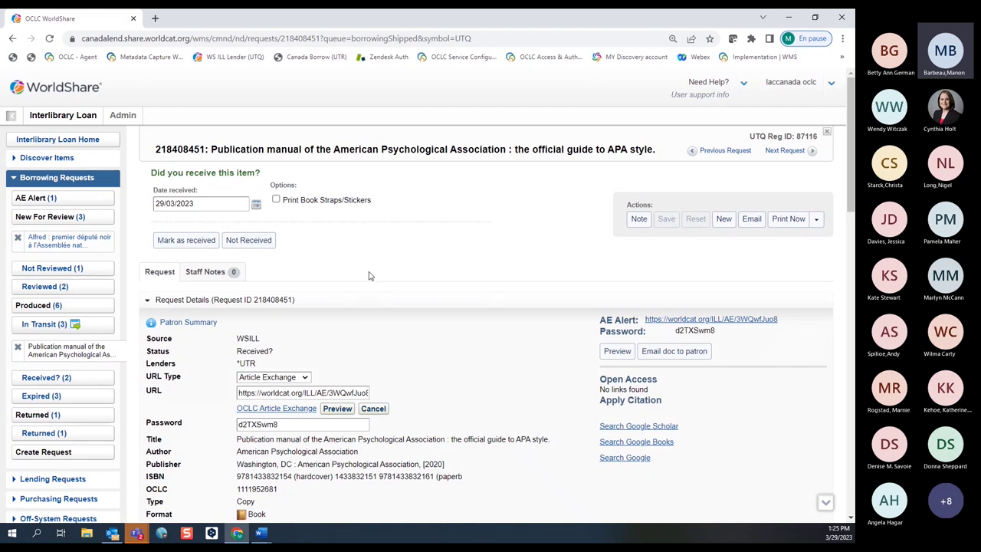
left_click(61, 142)
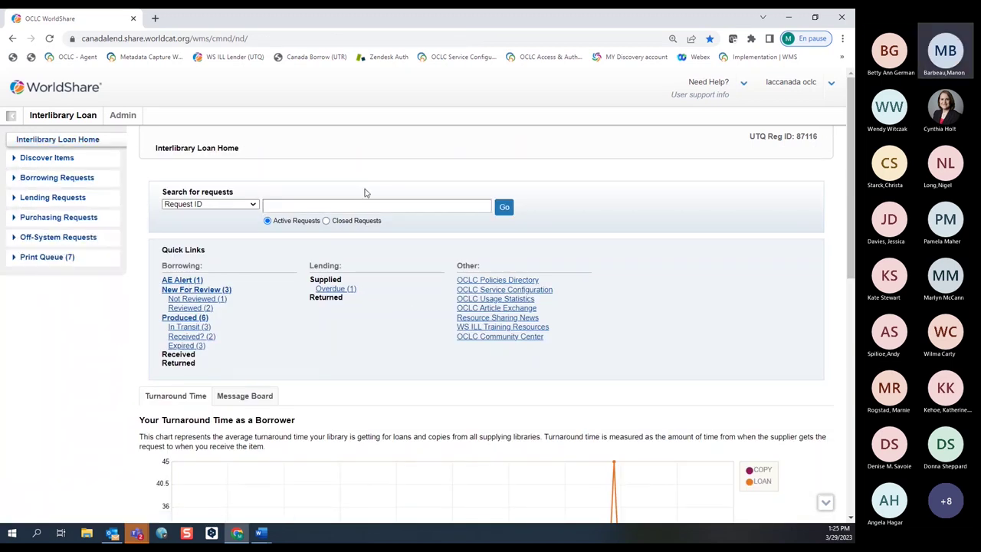
Open Discover Items and review the quick-search and first-row Advanced Search index lists.
left_click(30, 162)
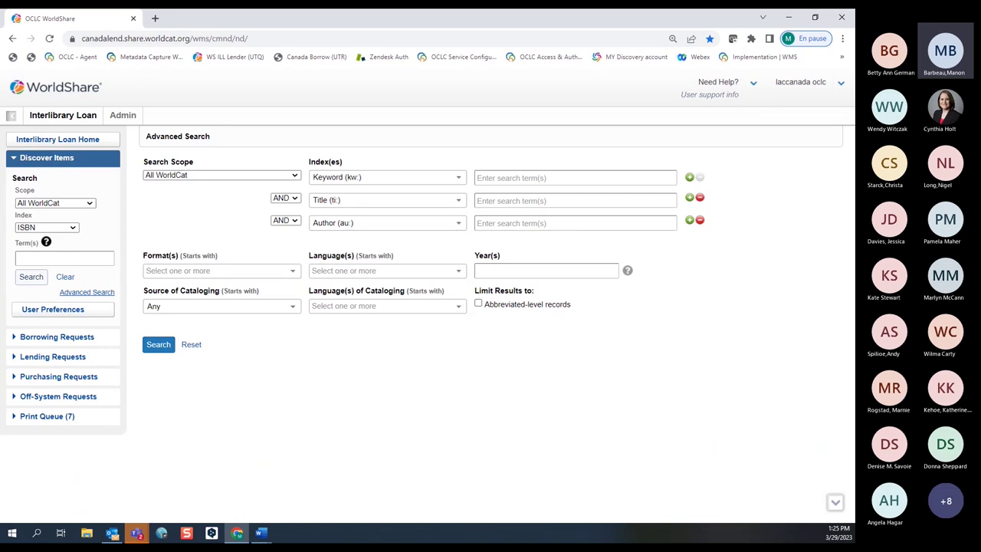
left_click(73, 227)
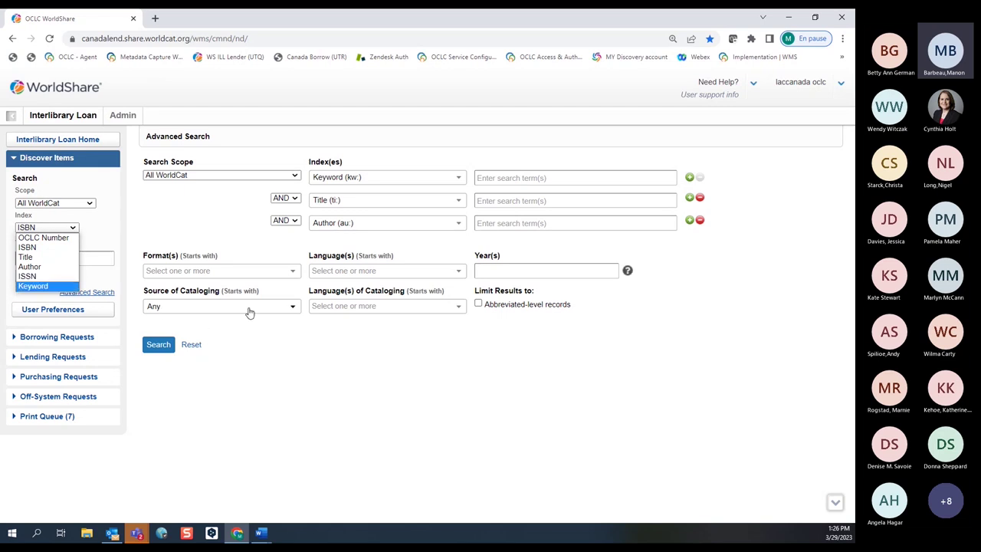
left_click(98, 224)
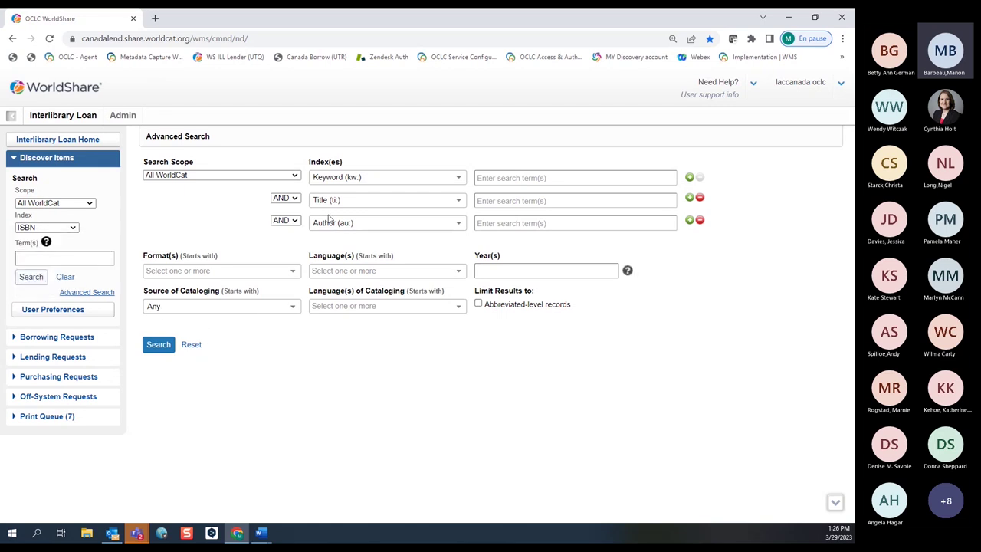
left_click(459, 179)
scroll(427, 263, "down", 3)
scroll(426, 272, "down", 5)
scroll(426, 273, "up", 10)
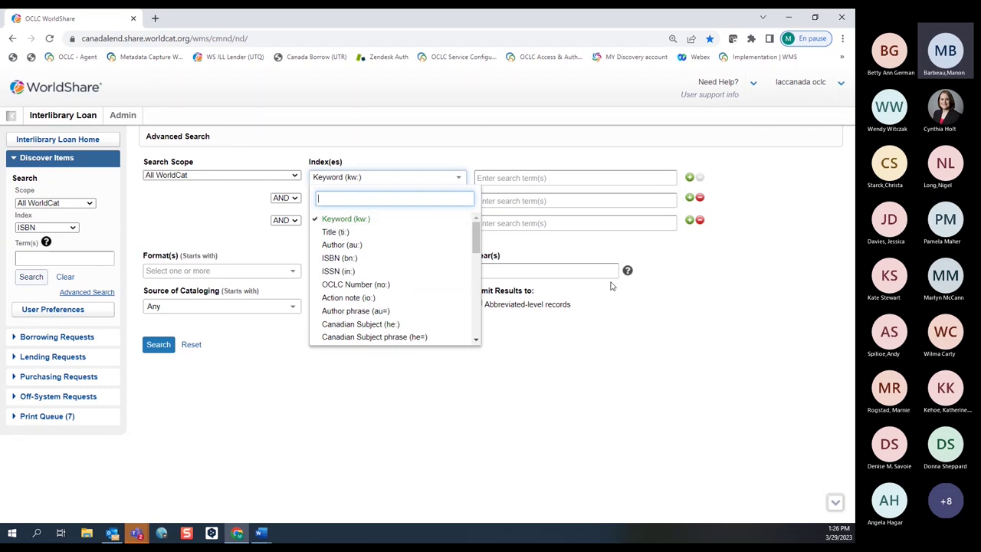
Add ISBN and ISSN rows below Author and check the operator choices, keeping AND.
left_click(756, 250)
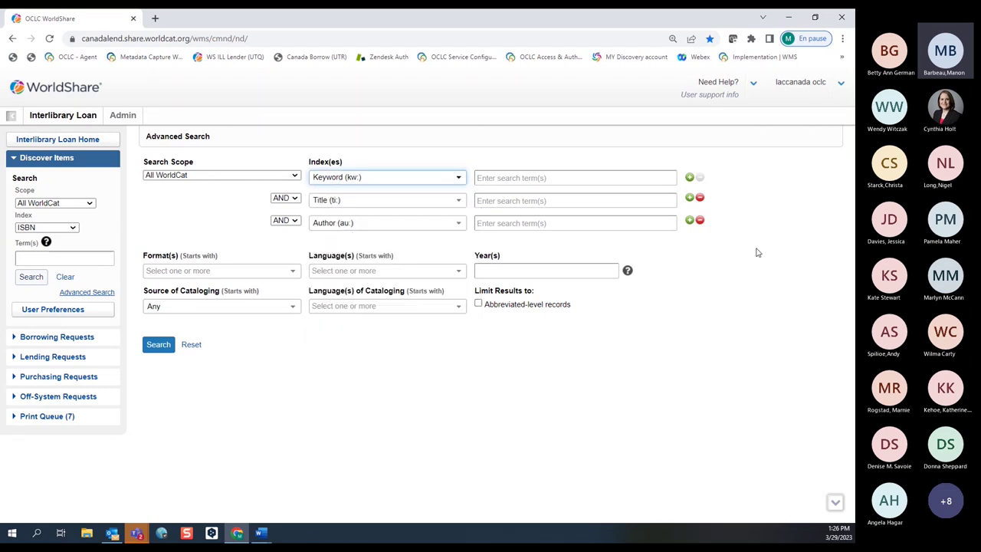
left_click(689, 220)
left_click(690, 244)
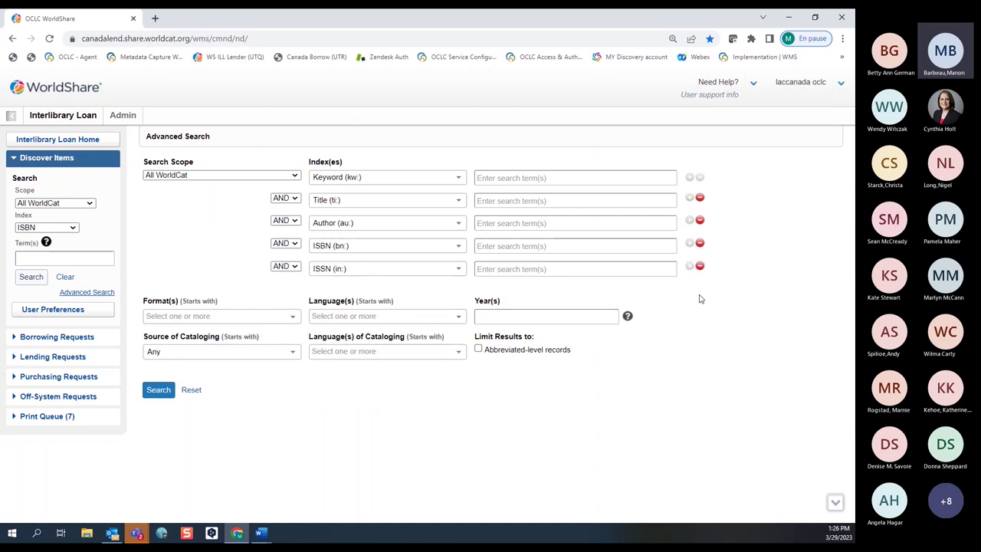
left_click(294, 198)
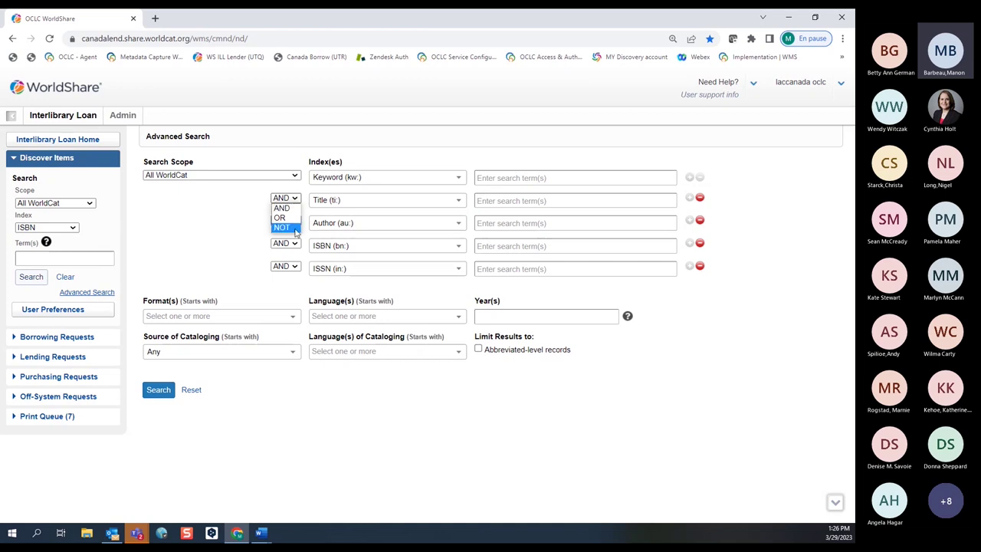
left_click(294, 208)
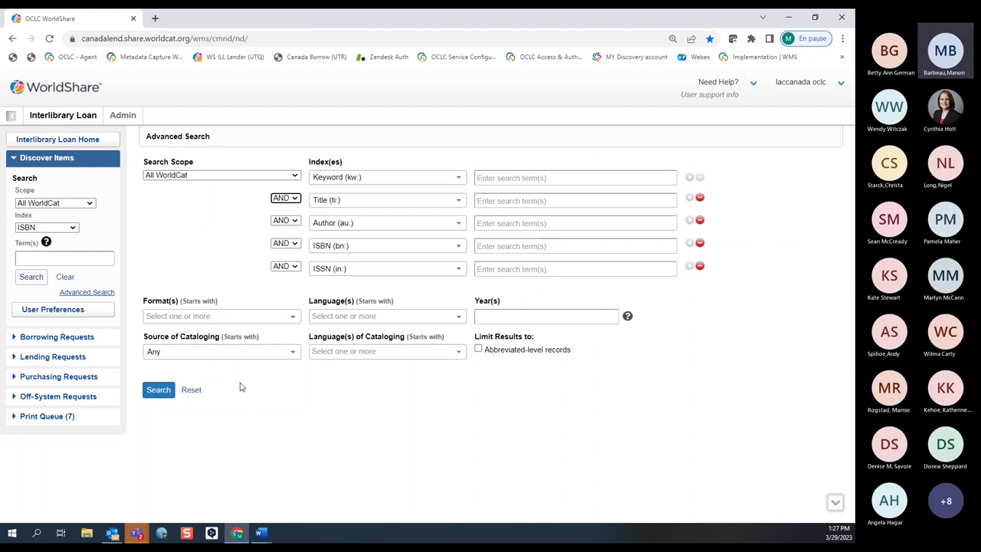
left_click(20, 258)
right_click(20, 259)
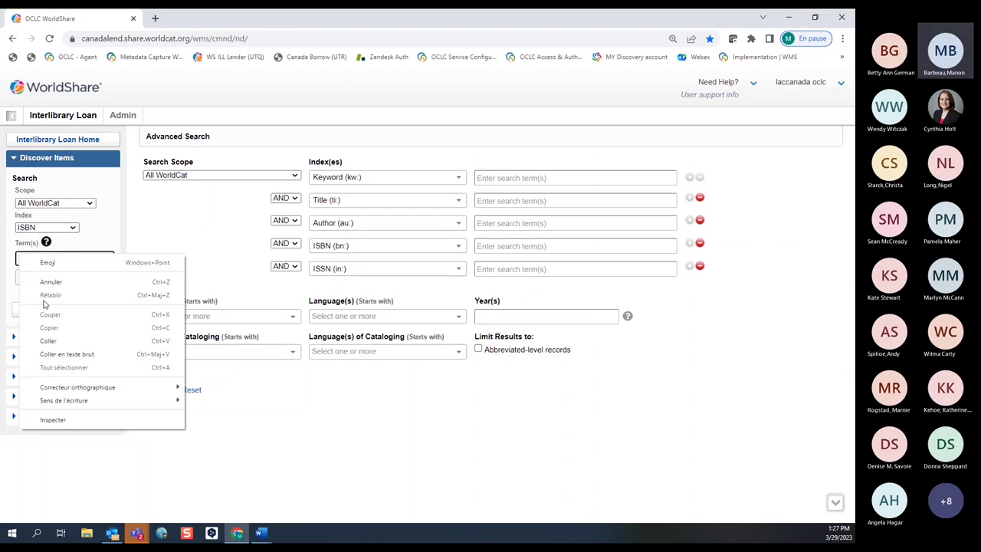
left_click(35, 340)
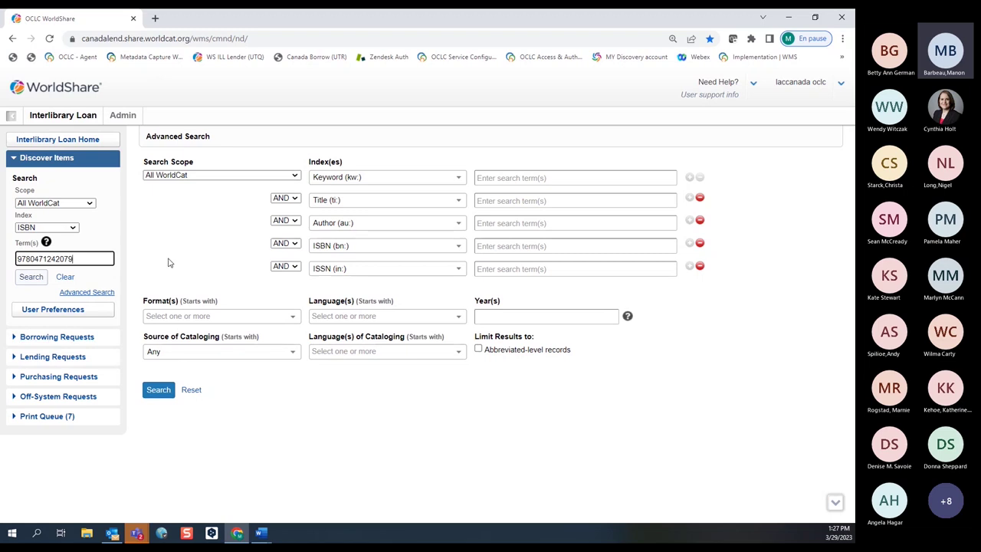
left_click(191, 390)
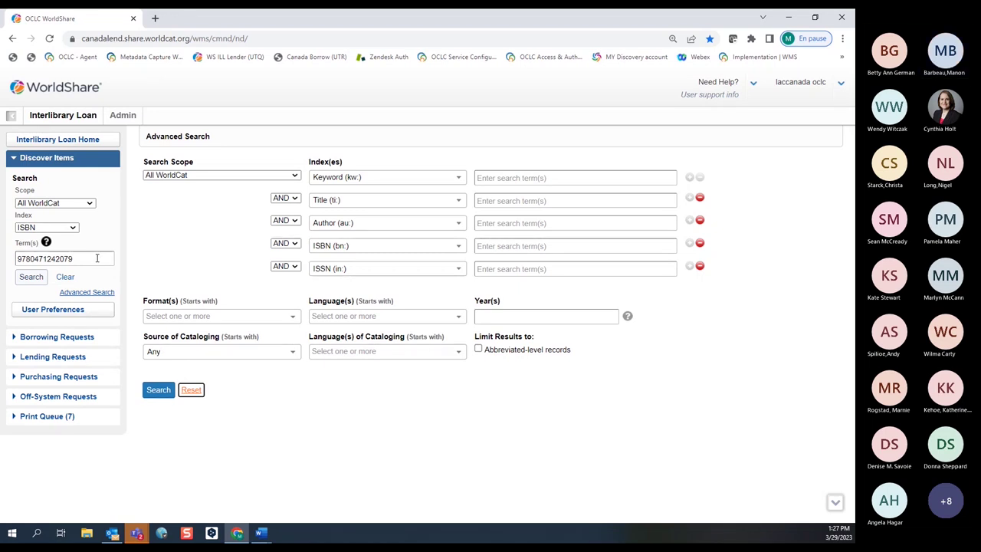
left_click(79, 258)
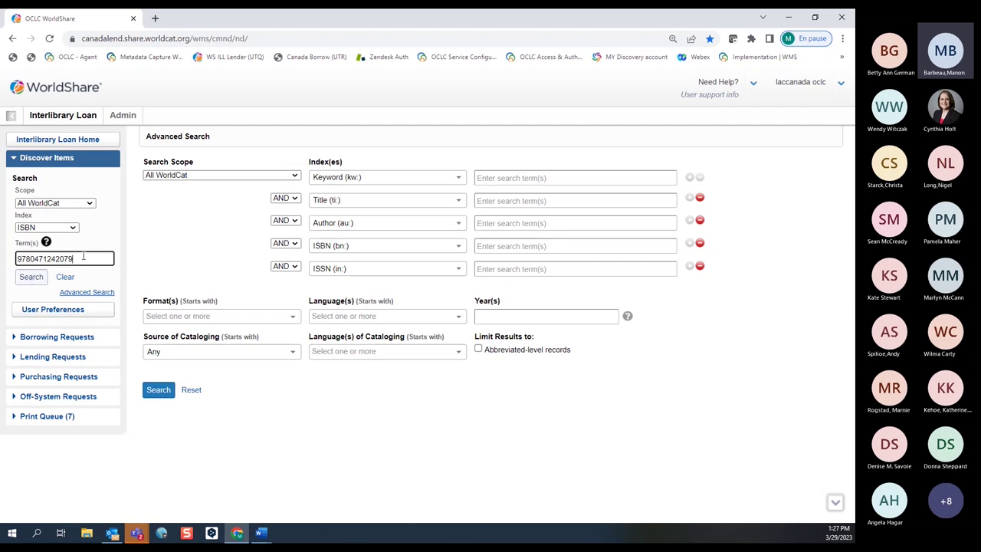
left_click(32, 278)
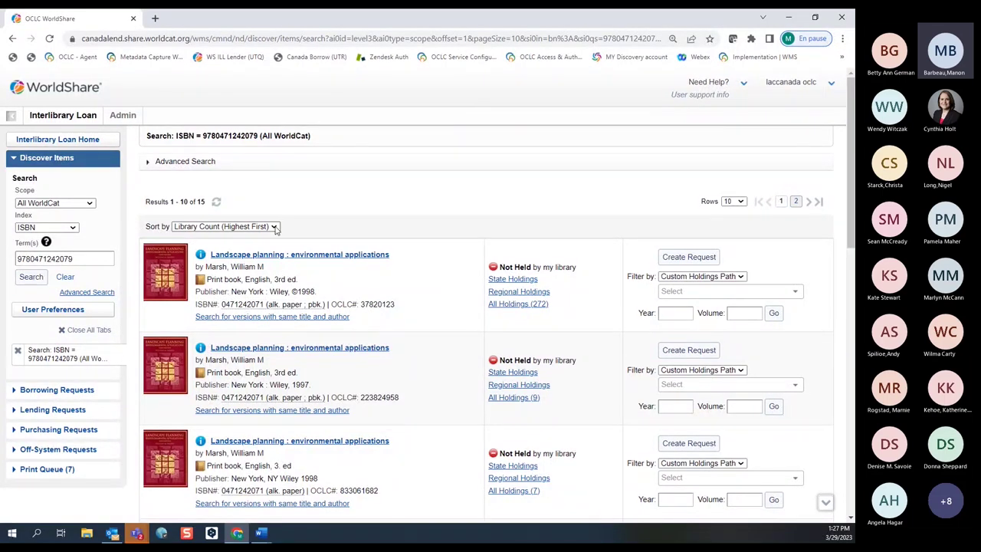
left_click(273, 227)
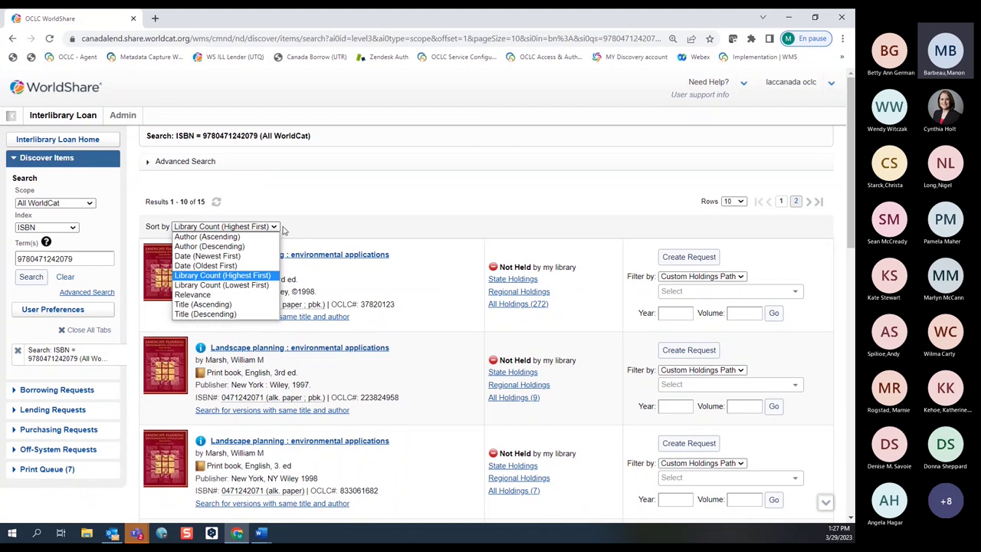
left_click(412, 201)
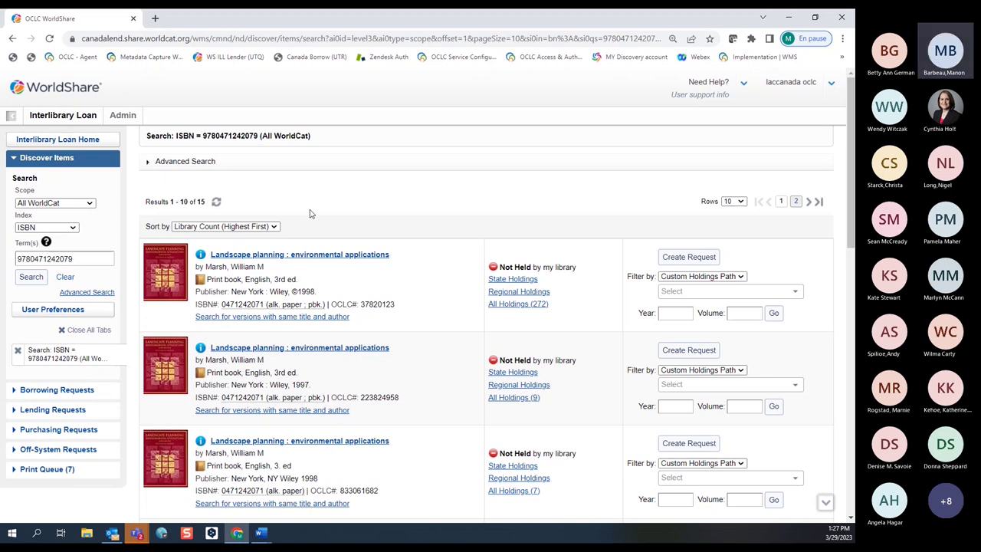
mouse_move(199, 261)
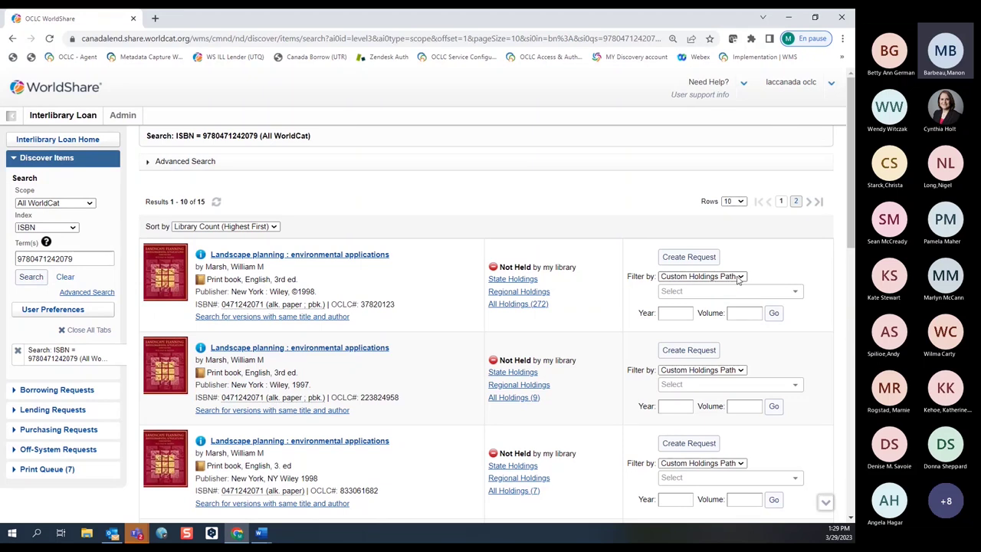
Filter the first record's holdings by Profiled Group CAUG to list 8 libraries.
left_click(739, 277)
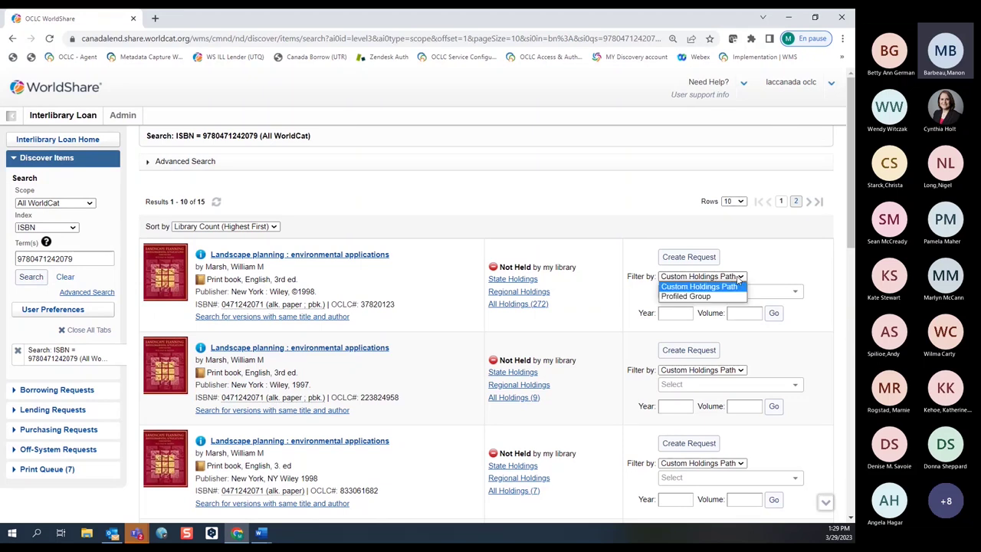
left_click(698, 297)
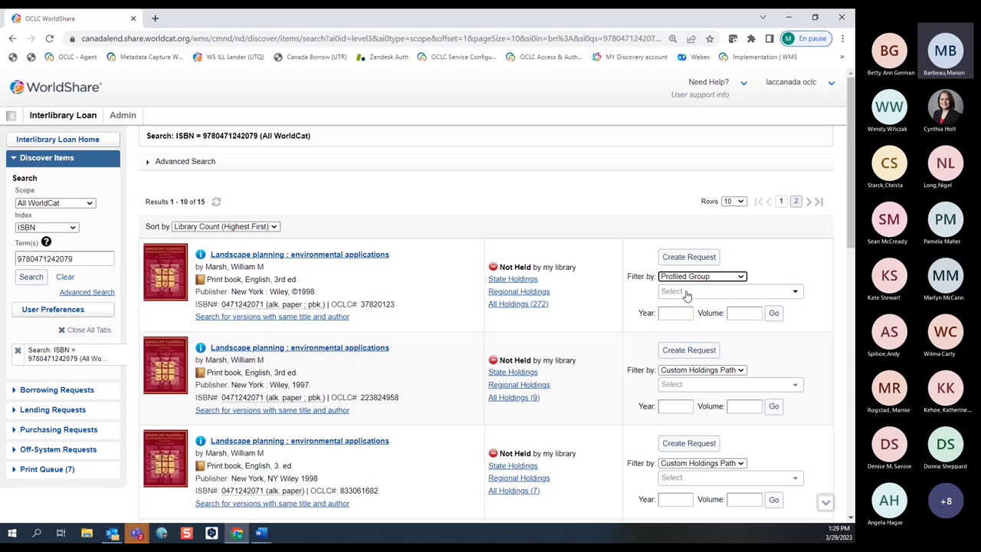
left_click(686, 295)
type("cau")
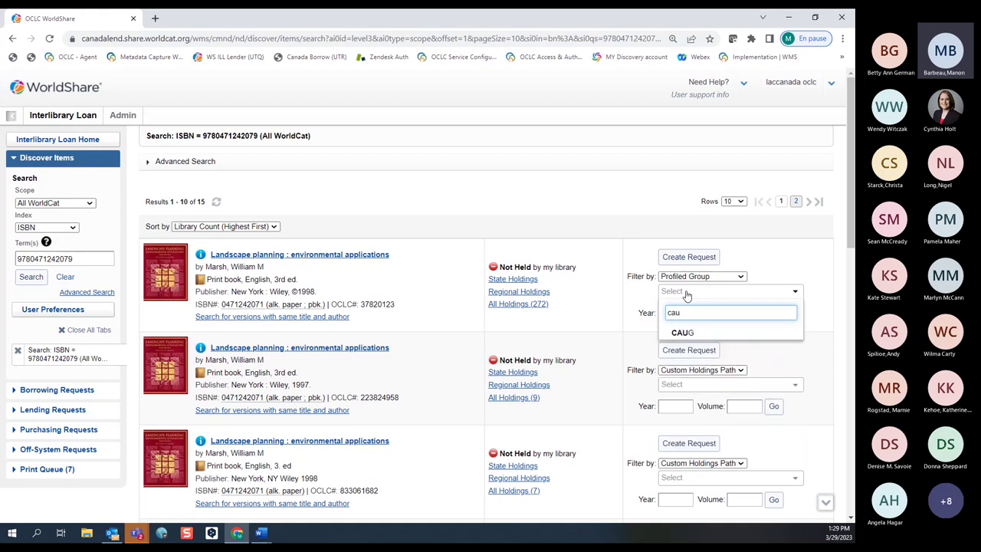
type("g")
left_click(678, 335)
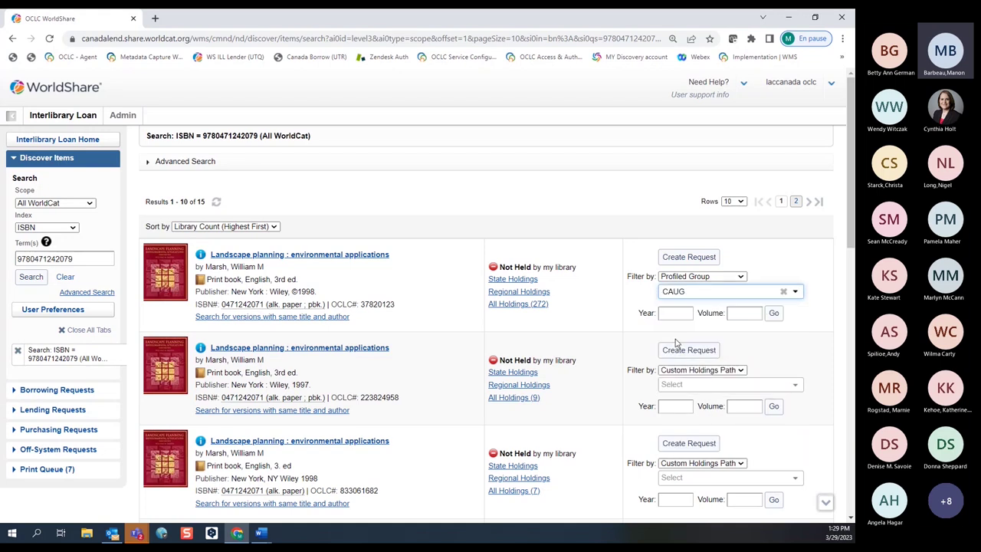
left_click(775, 314)
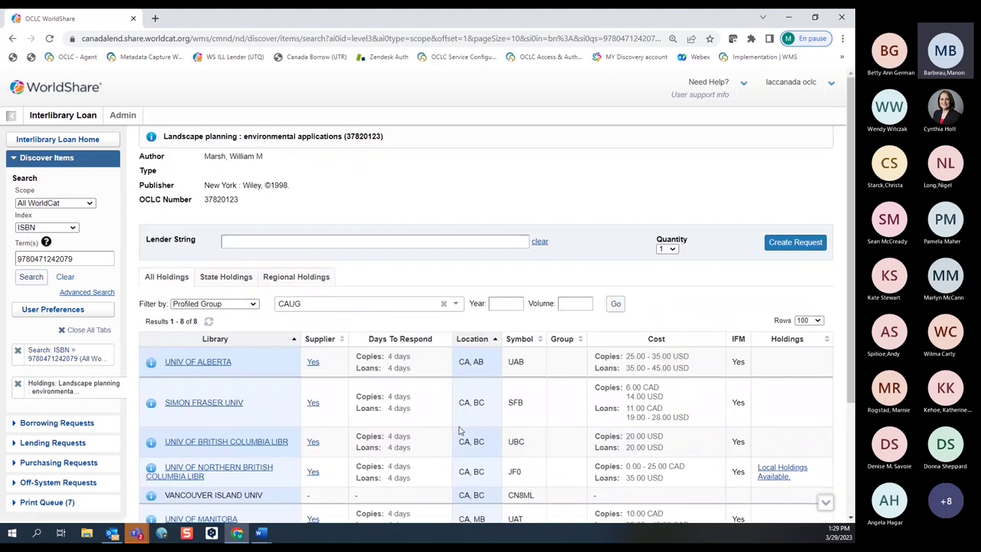
scroll(437, 440, "down", 1)
scroll(428, 443, "down", 1)
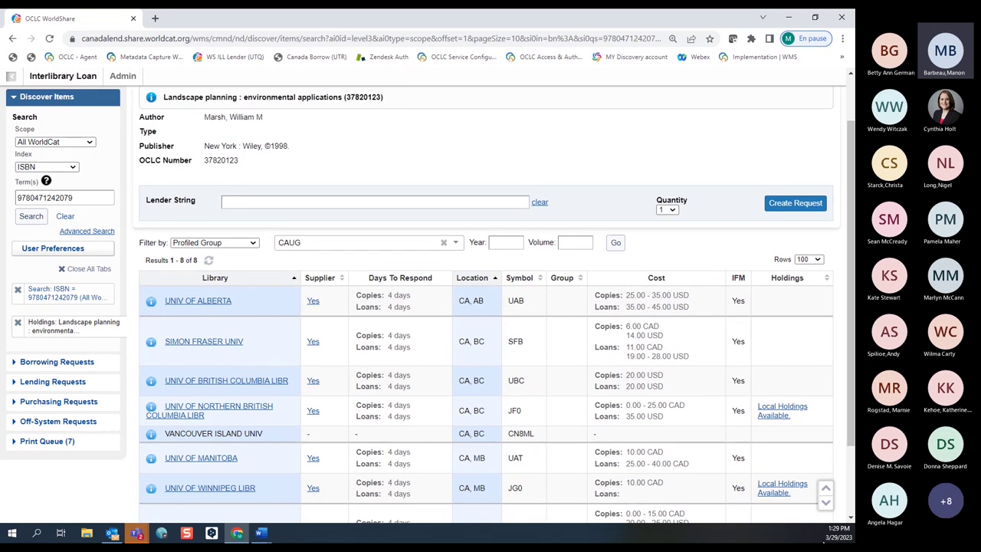
scroll(849, 518, "down", 3)
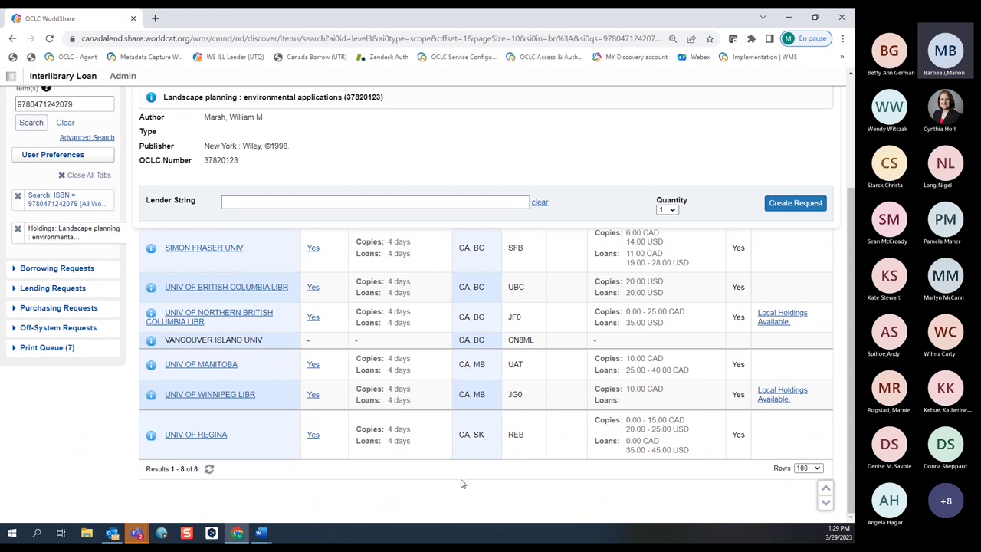
scroll(294, 488, "up", 2)
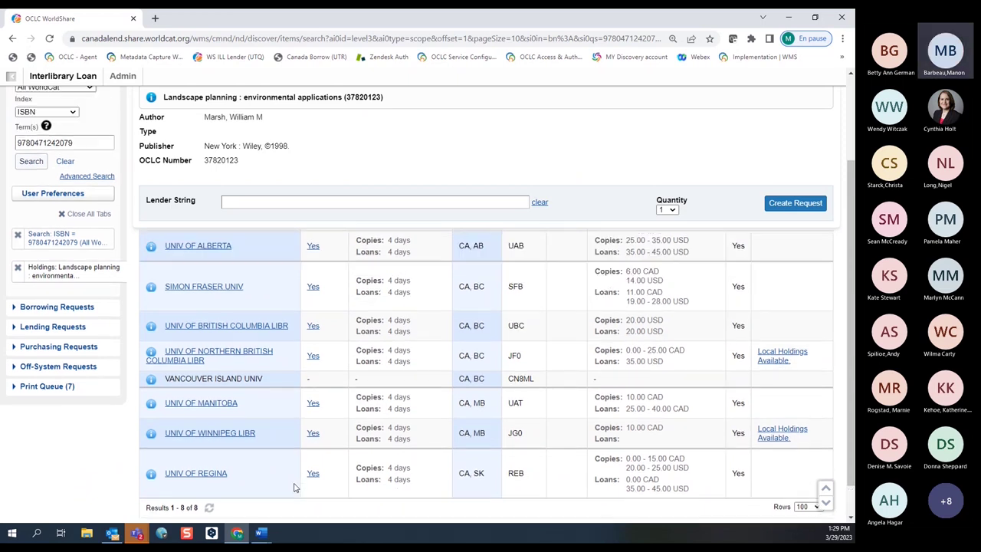
scroll(293, 488, "down", 1)
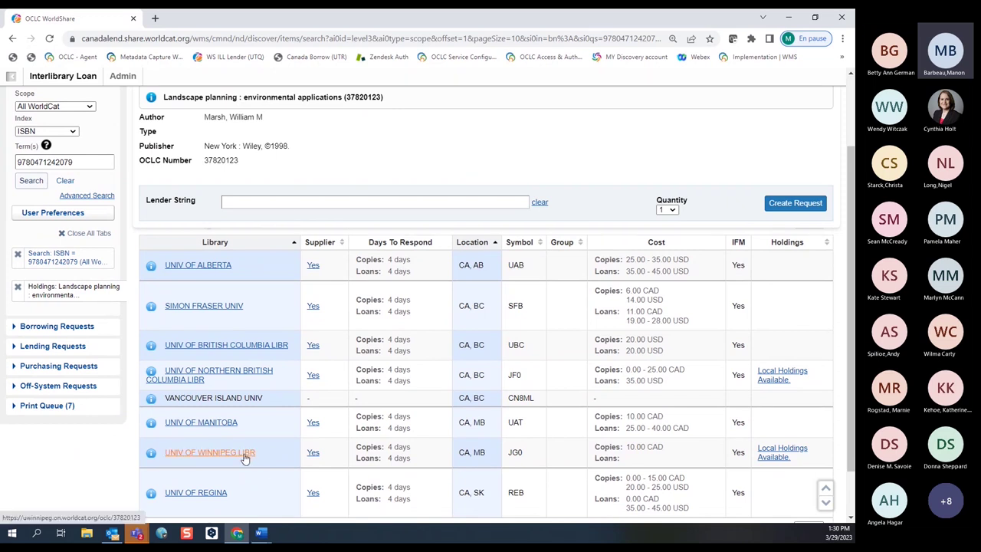
scroll(244, 466, "down", 1)
scroll(253, 471, "down", 2)
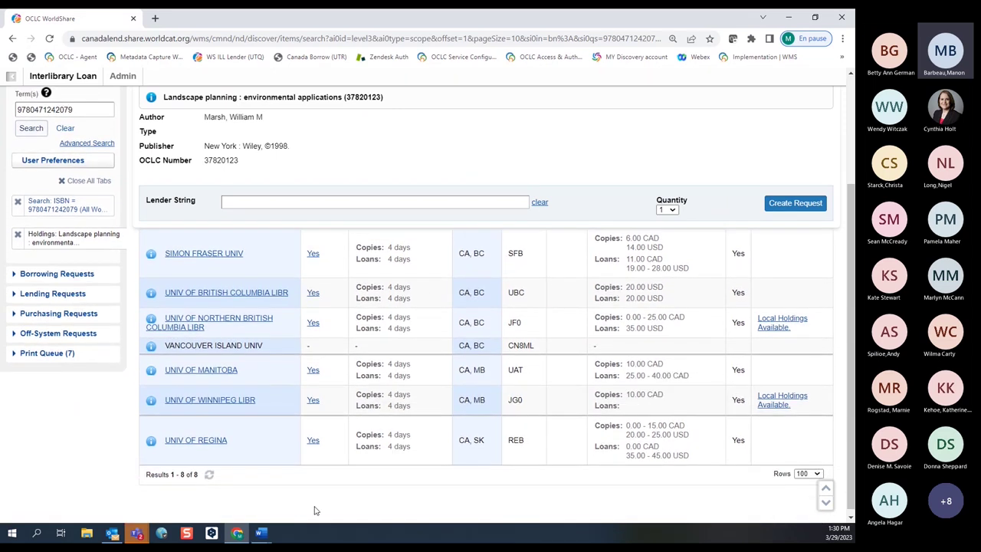
scroll(313, 511, "up", 2)
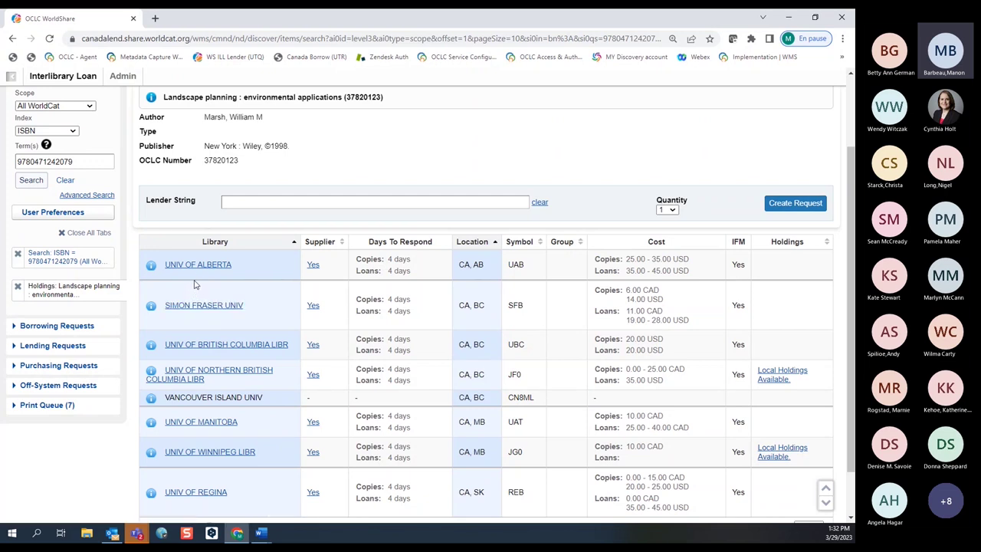
Show University of Alberta's policies and its deflections: max cost 25.00 copies, 35.00 loans.
left_click(151, 266)
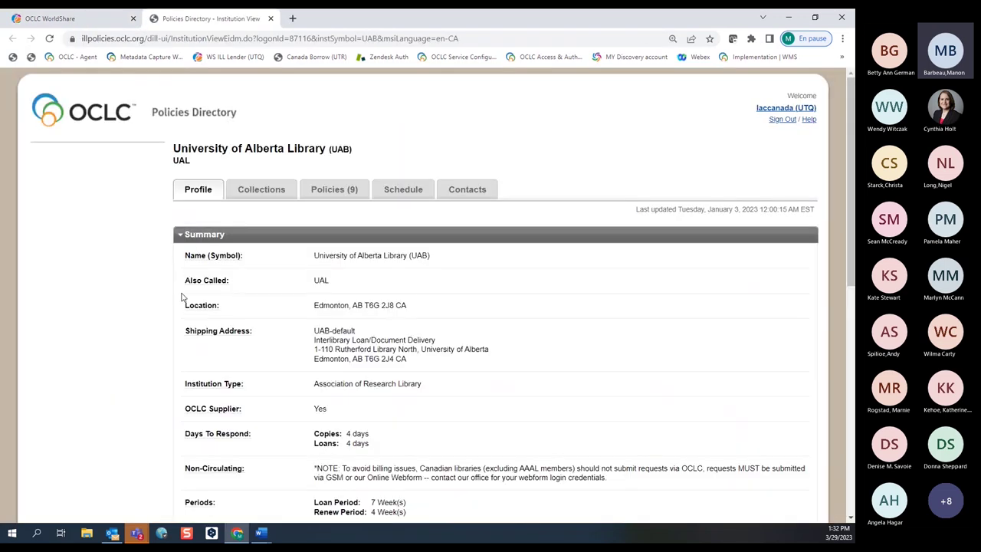
scroll(229, 295, "down", 1)
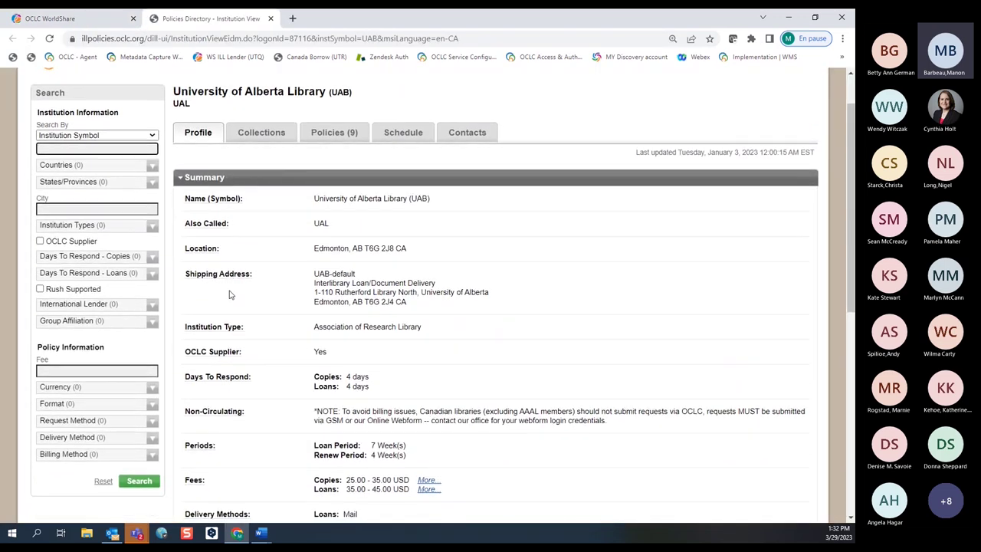
left_click(323, 133)
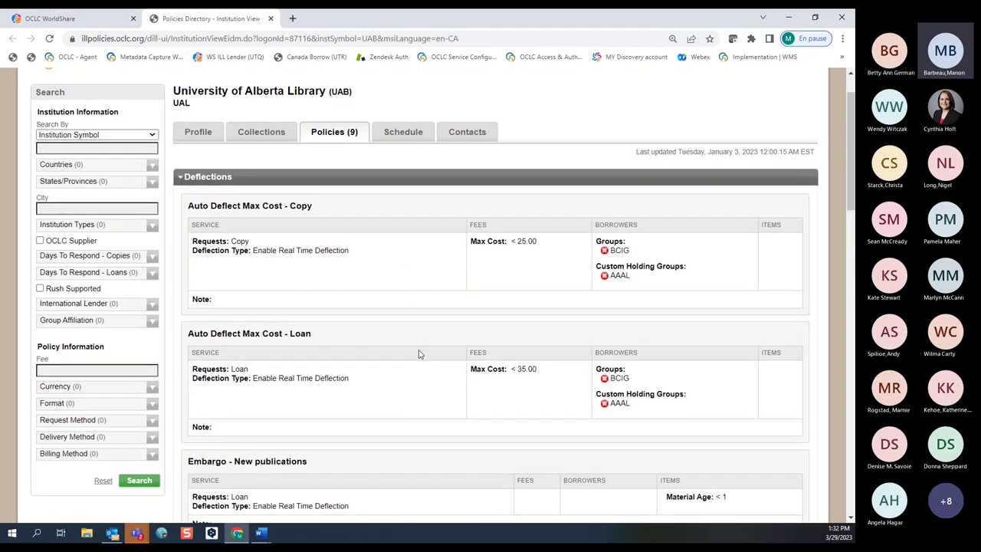
scroll(419, 354, "down", 1)
scroll(419, 354, "down", 1)
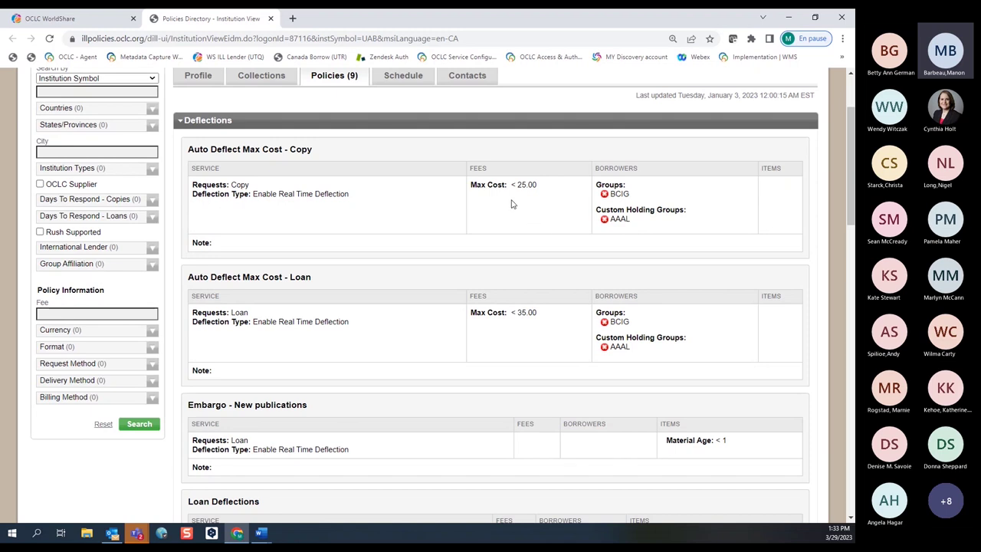
scroll(528, 212, "down", 3)
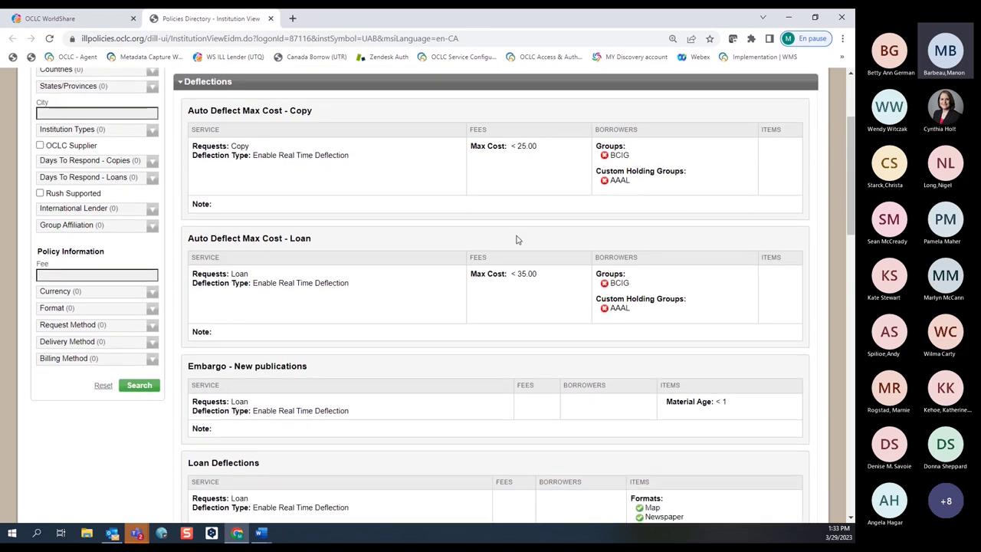
scroll(407, 264, "down", 2)
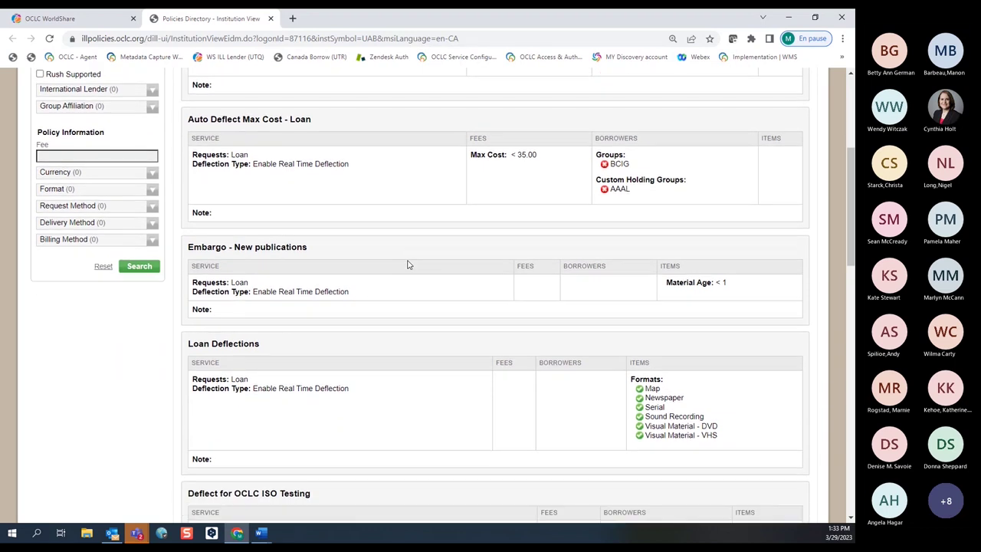
scroll(412, 262, "down", 10)
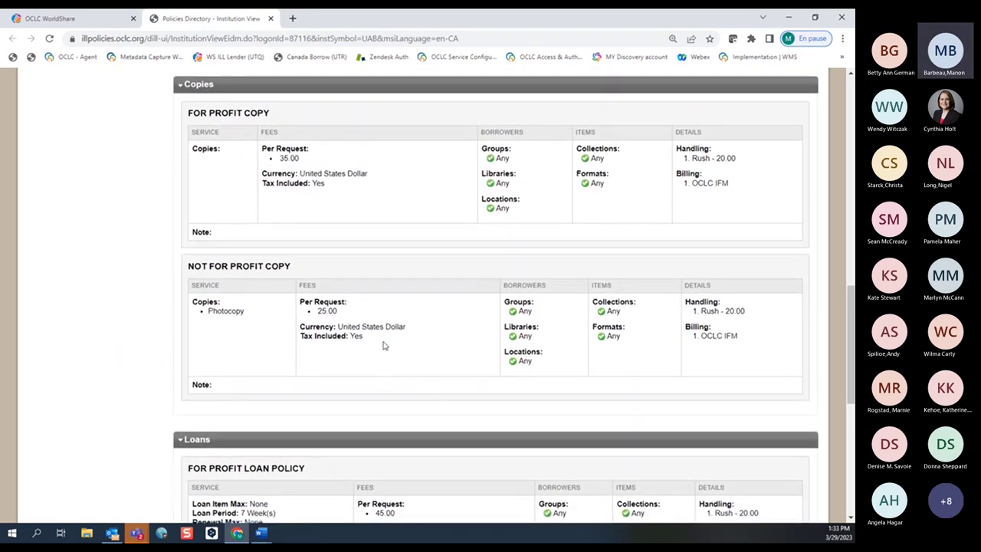
scroll(388, 352, "down", 1)
scroll(388, 353, "down", 8)
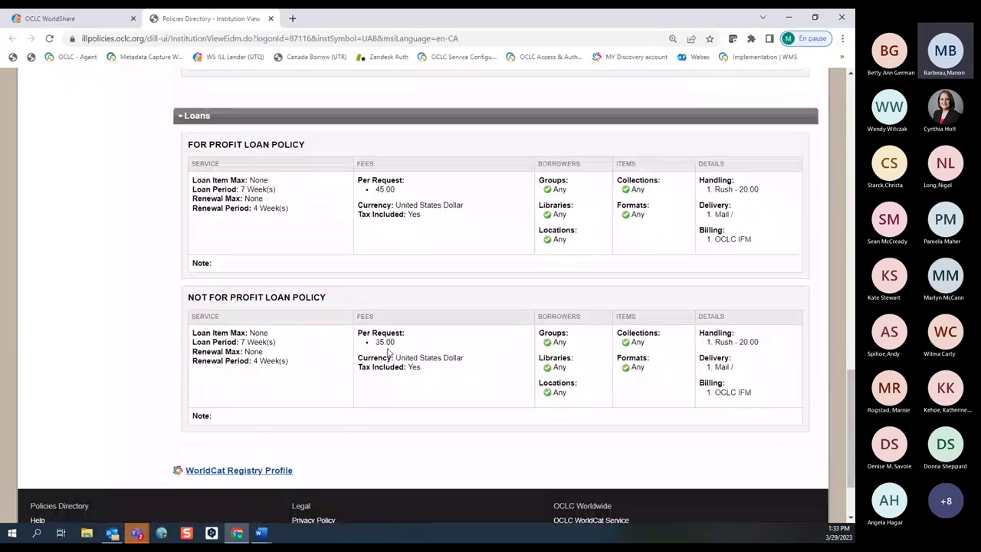
scroll(392, 350, "up", 10)
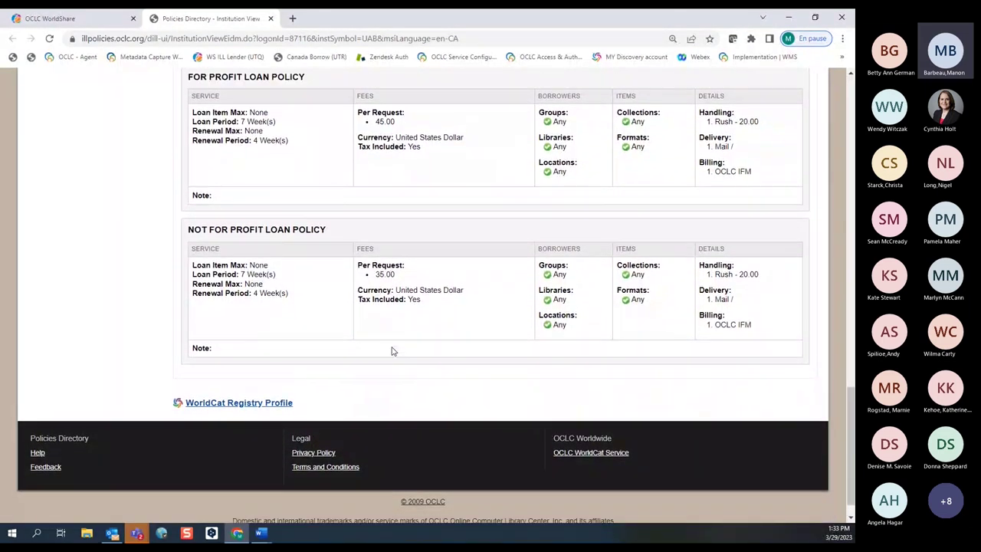
scroll(388, 349, "up", 8)
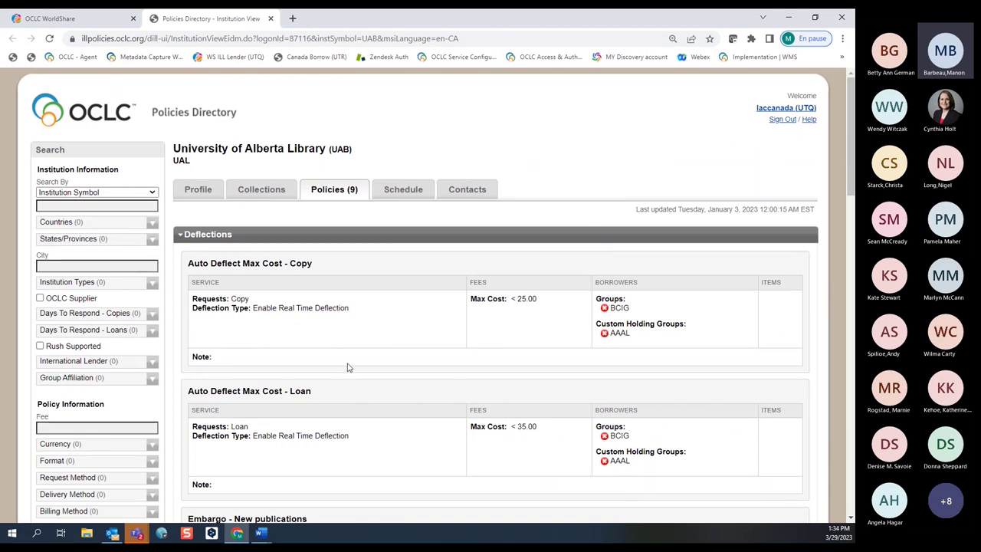
Back in the holdings list, add UAB and UBC as lenders, then clear the lender string.
left_click(62, 20)
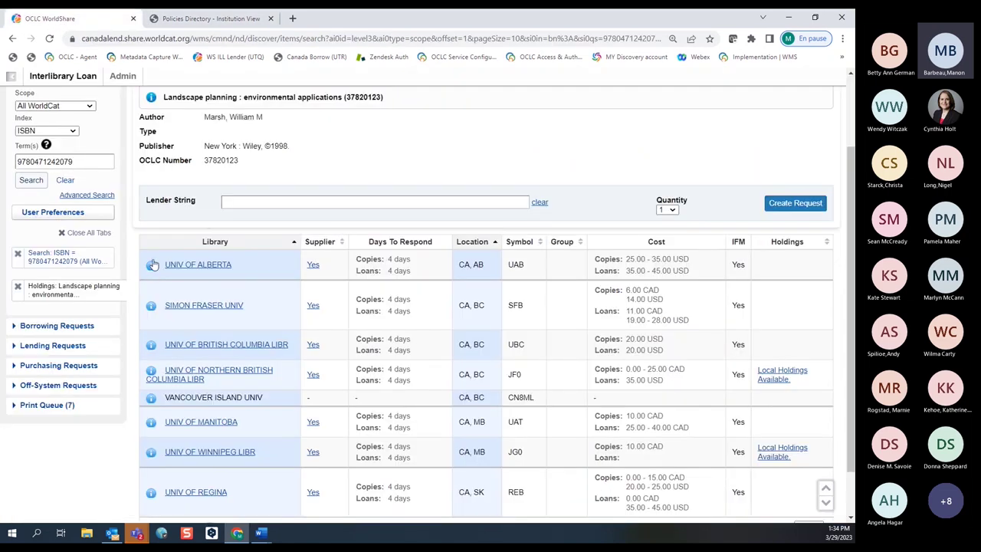
left_click(313, 264)
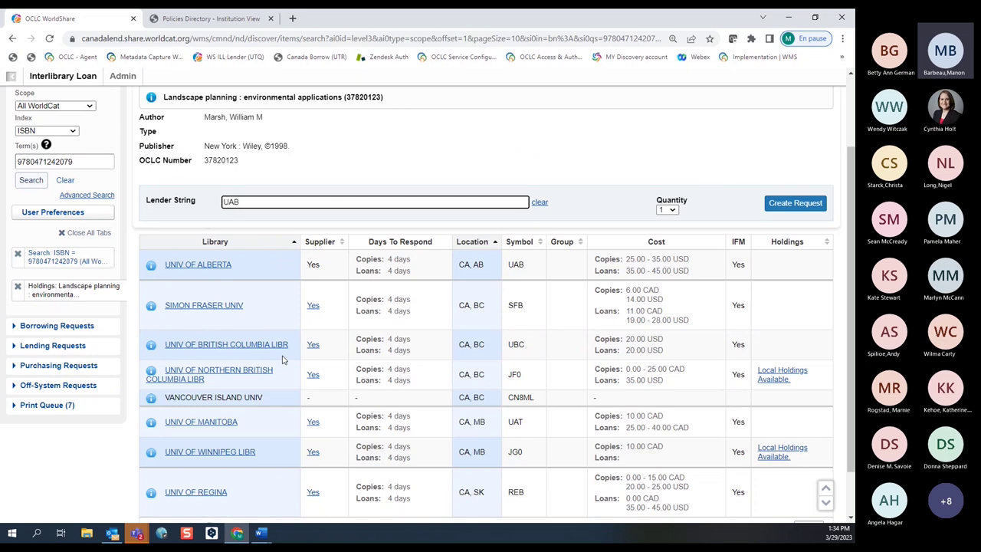
left_click(312, 345)
left_click(540, 204)
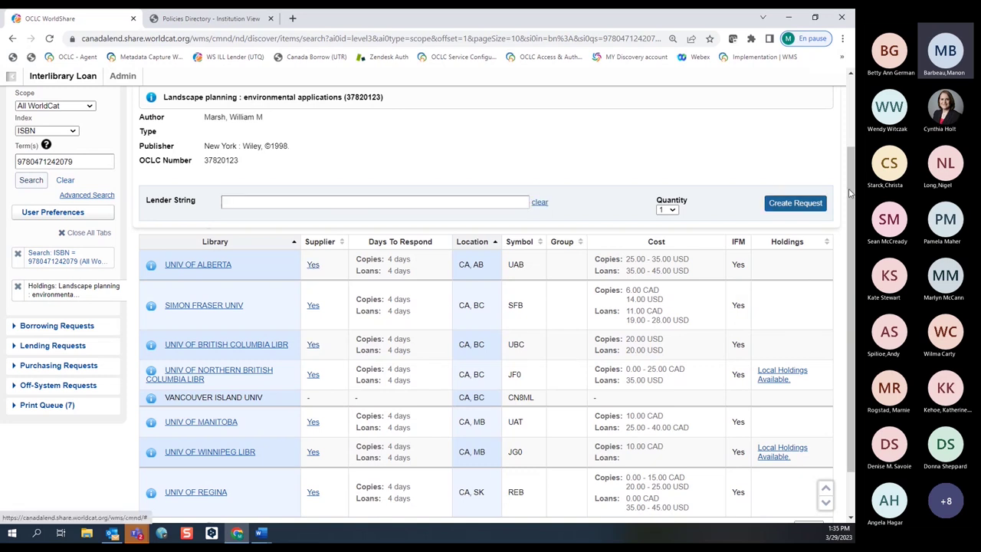
Create a borrowing request for Landscape planning and review the DEFAULT constant data options.
left_click(807, 205)
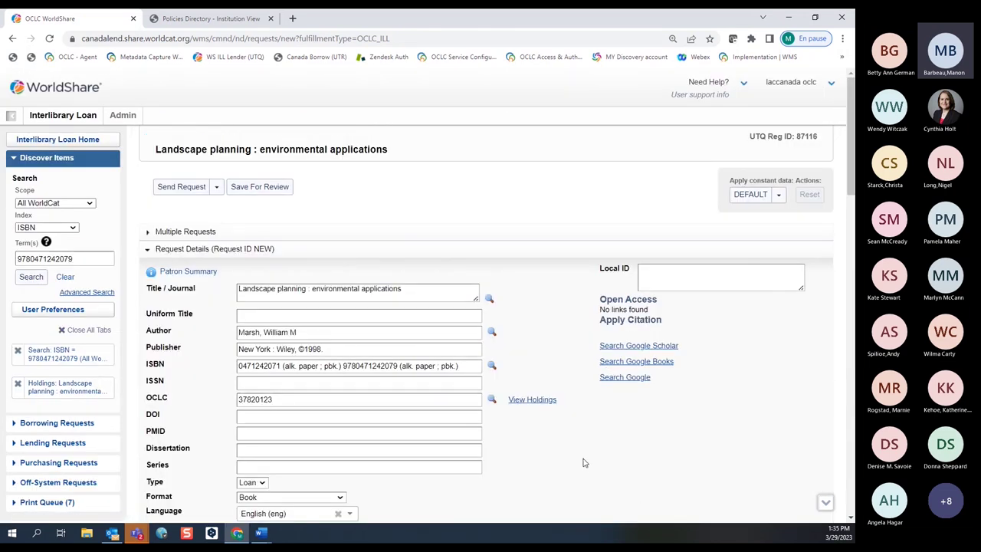
scroll(583, 467, "down", 3)
scroll(582, 461, "up", 4)
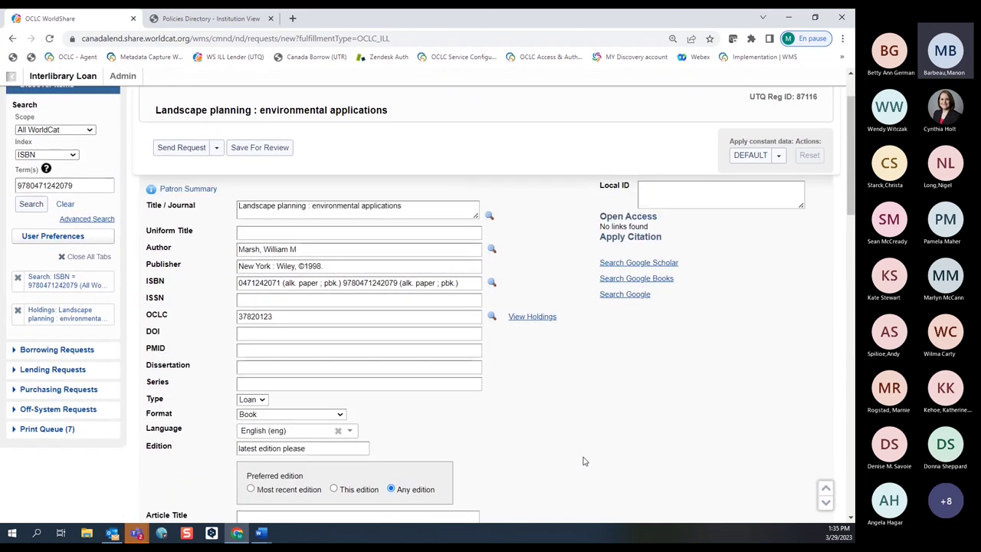
left_click(779, 194)
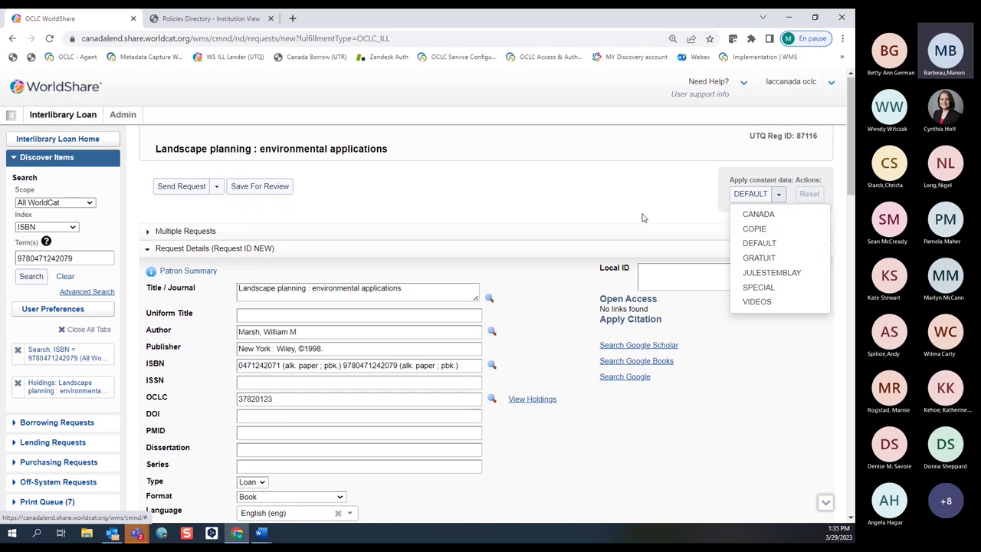
left_click(581, 214)
scroll(506, 428, "down", 2)
scroll(506, 428, "down", 4)
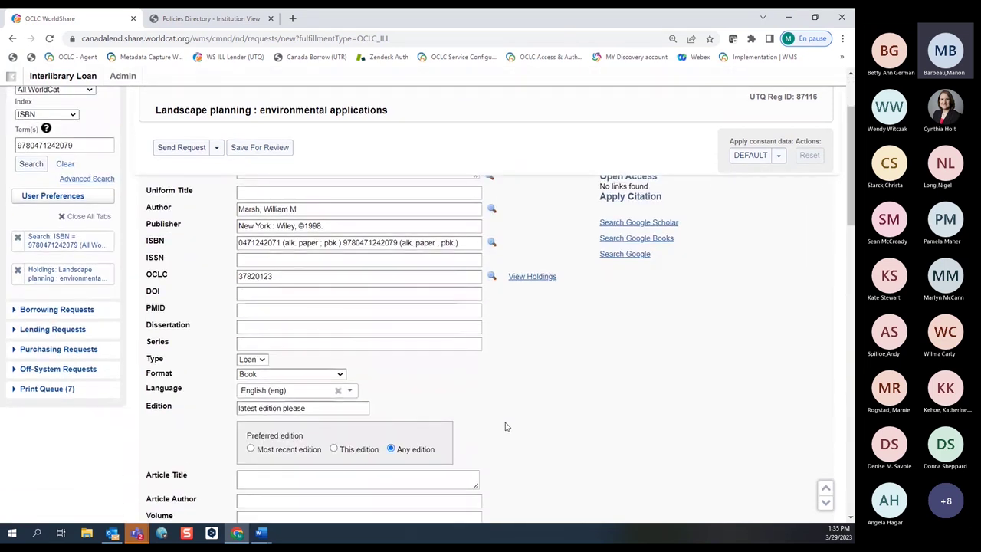
scroll(519, 389, "down", 5)
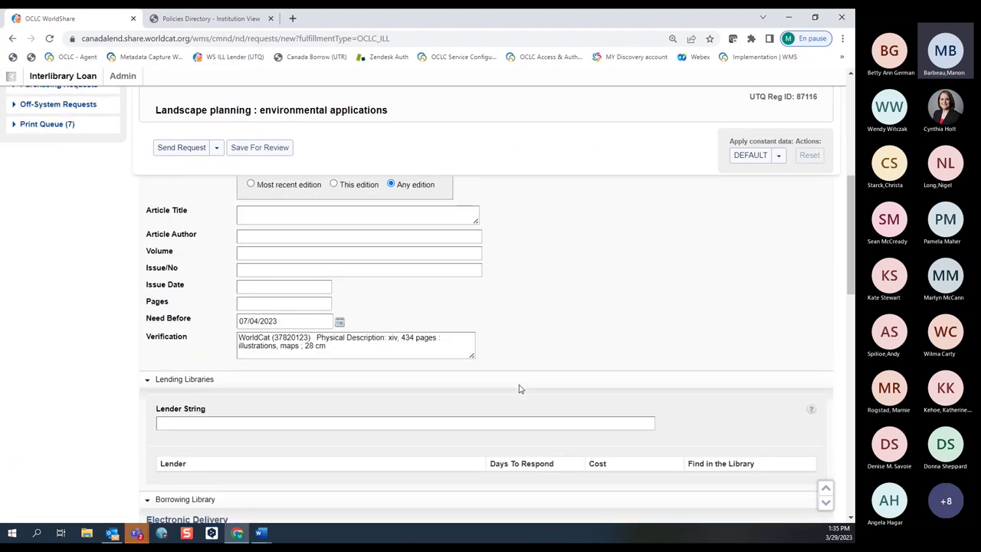
Set the request's lender string to UTR.
left_click(161, 285)
type("utr")
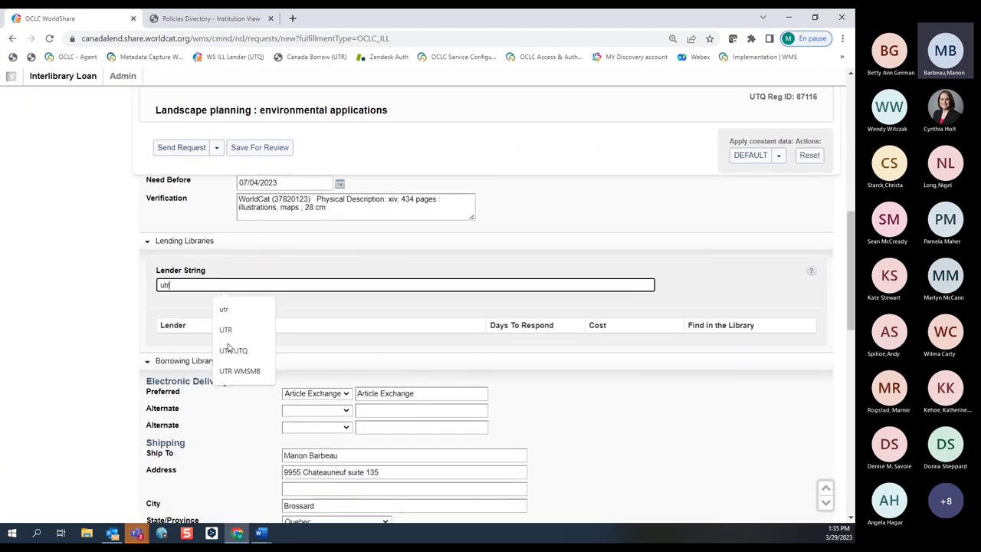
left_click(227, 330)
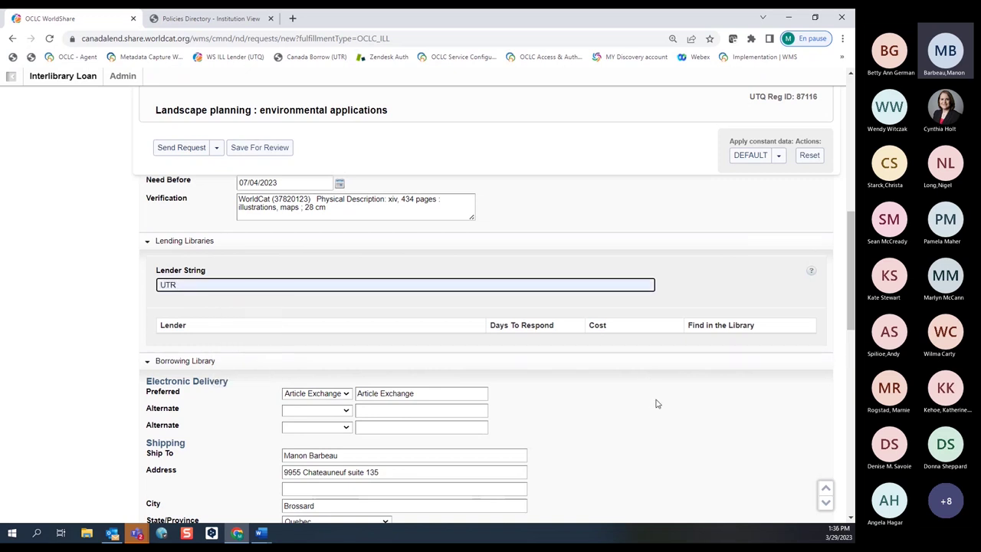
Check the 25.00 CAD maximum cost, then expand and collapse the patron details.
scroll(649, 414, "down", 3)
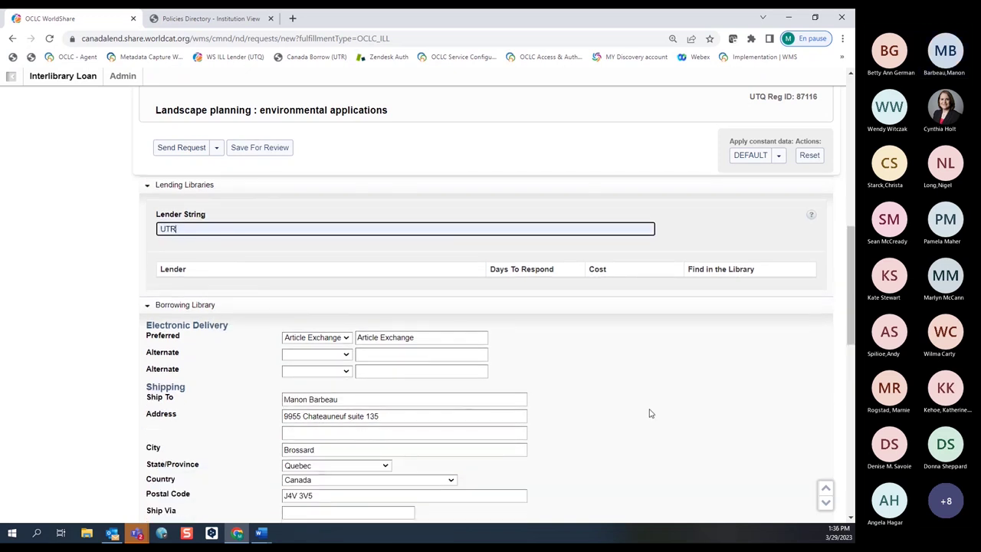
scroll(581, 411, "down", 4)
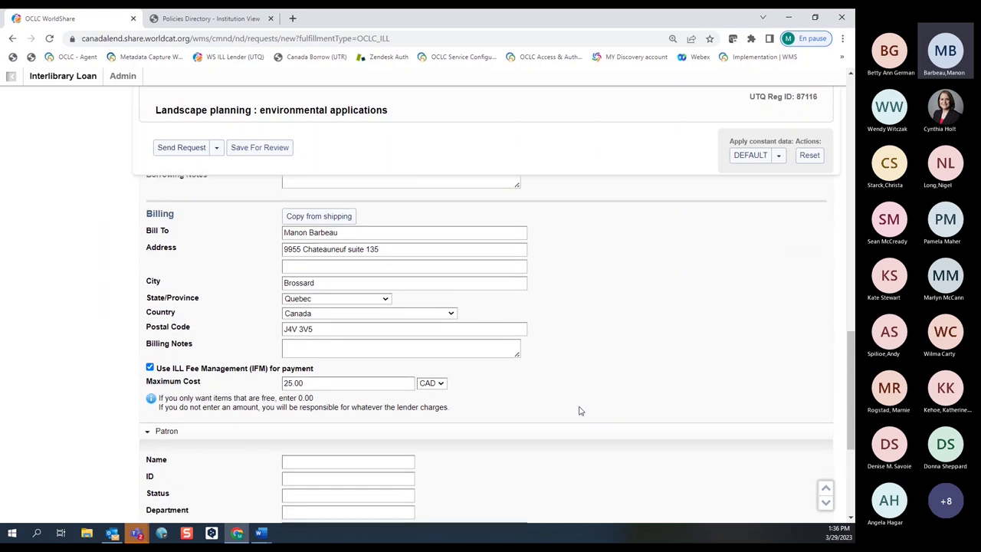
scroll(580, 411, "down", 1)
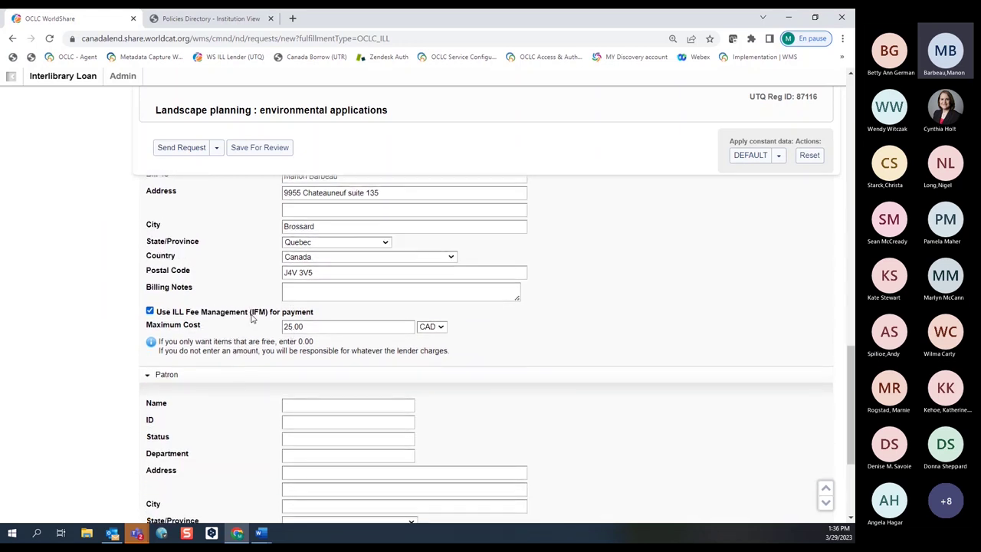
left_click(315, 324)
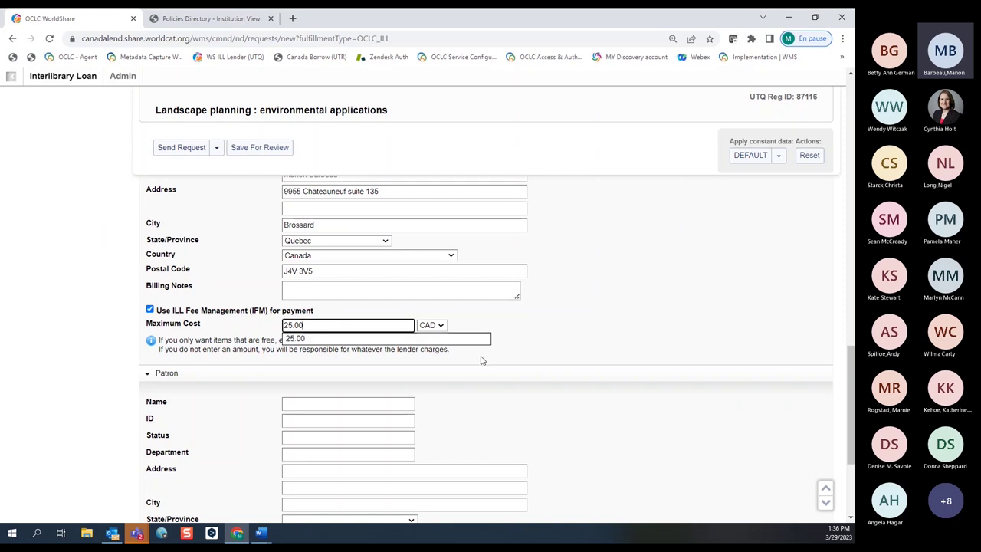
left_click(529, 373)
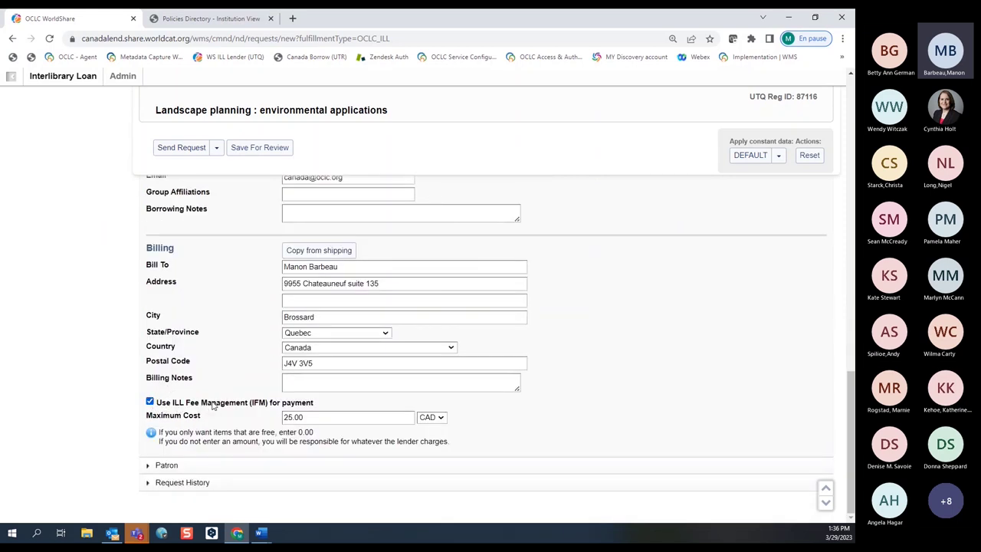
left_click(149, 465)
scroll(230, 384, "down", 3)
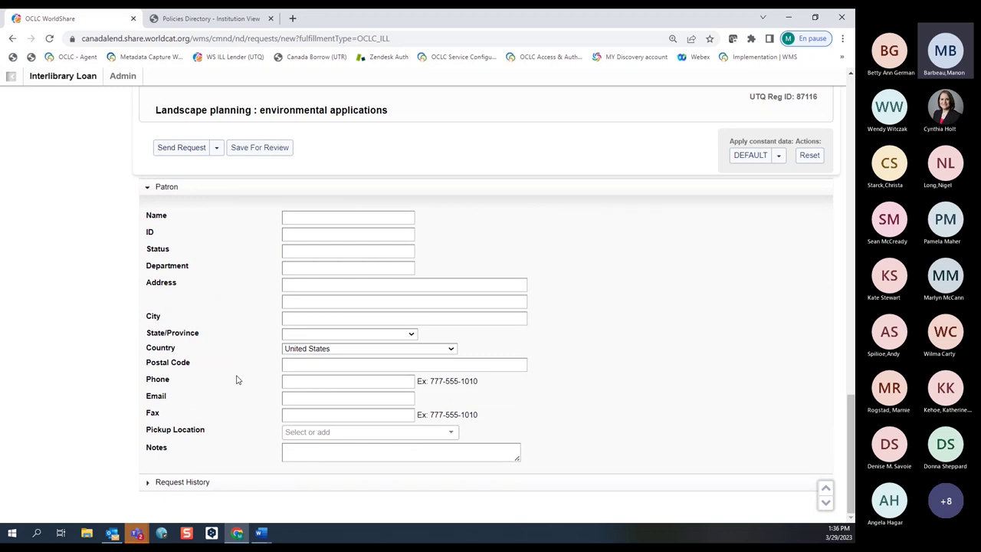
left_click(159, 190)
scroll(201, 199, "up", 10)
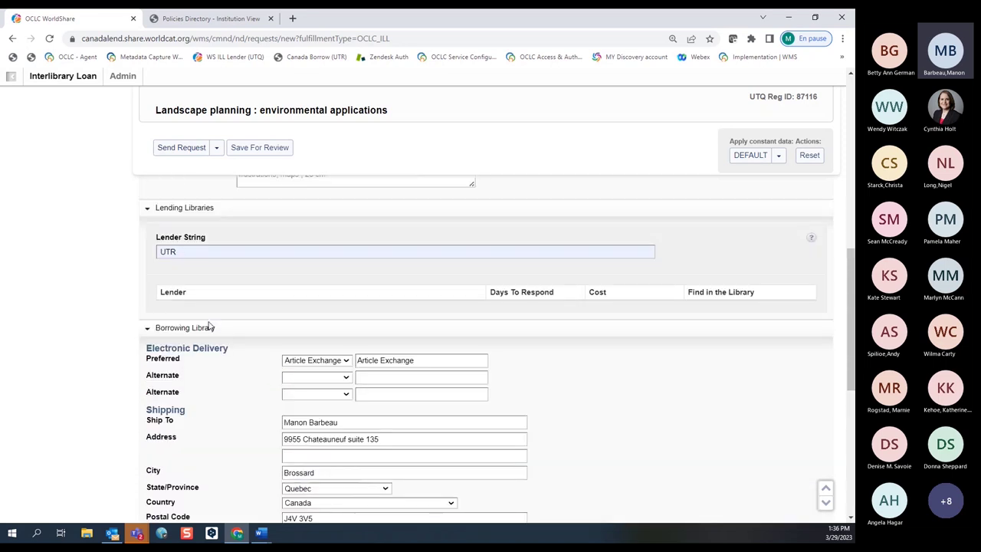
Send the Landscape planning request, then return to Interlibrary Loan Home.
left_click(182, 148)
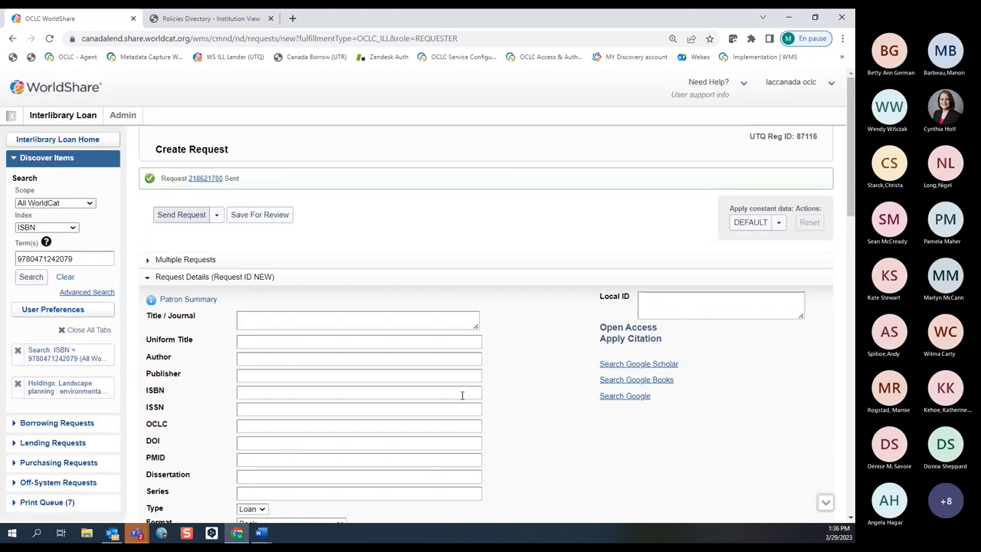
scroll(463, 395, "down", 1)
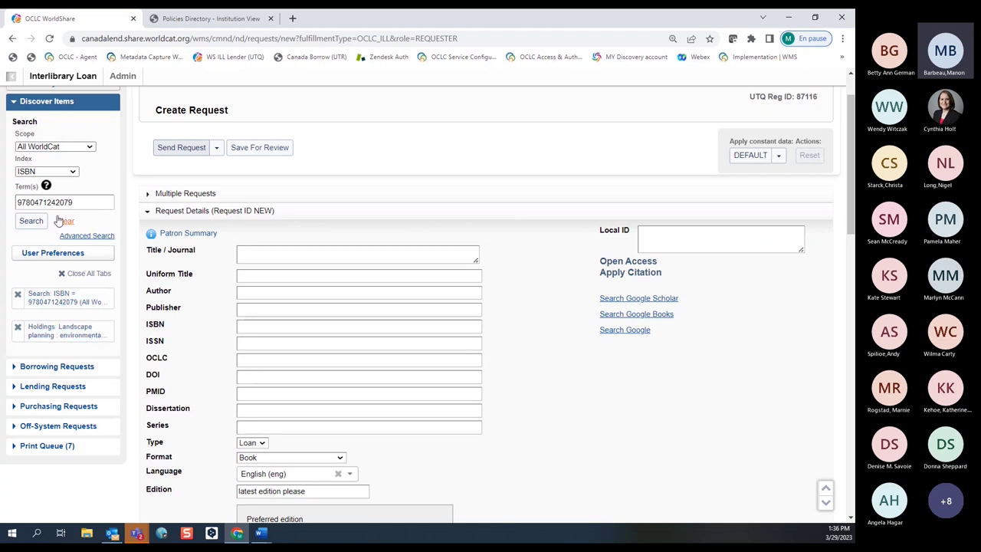
left_click(35, 101)
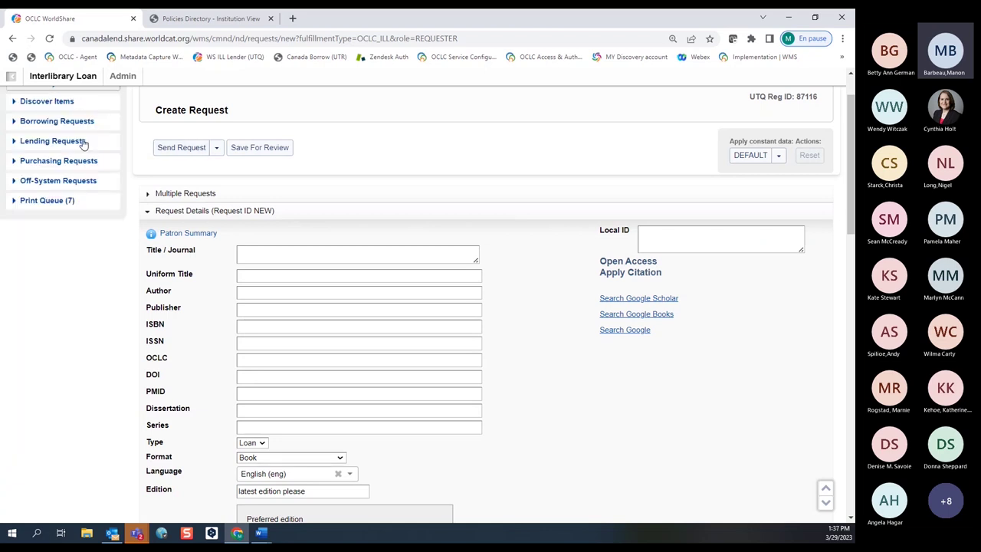
scroll(42, 147, "up", 2)
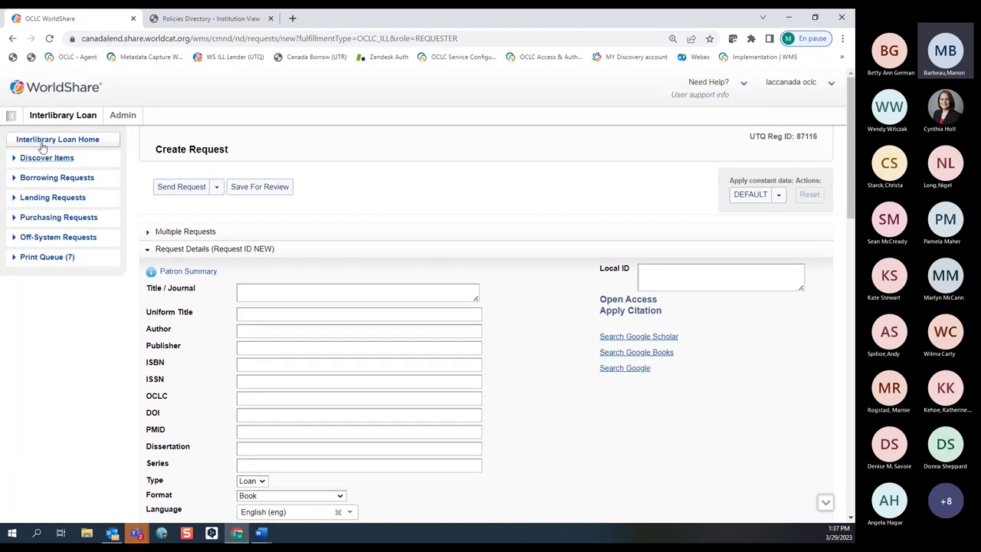
left_click(42, 141)
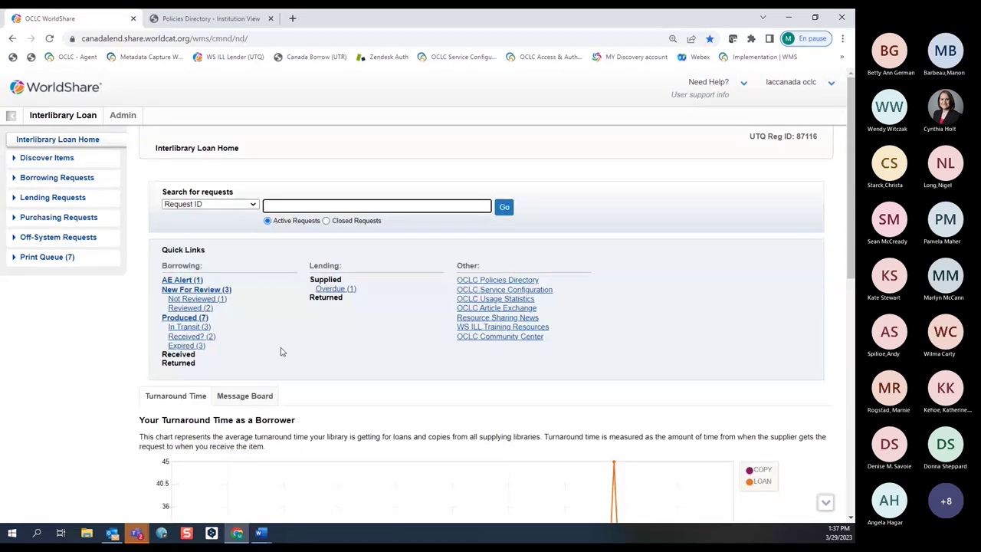